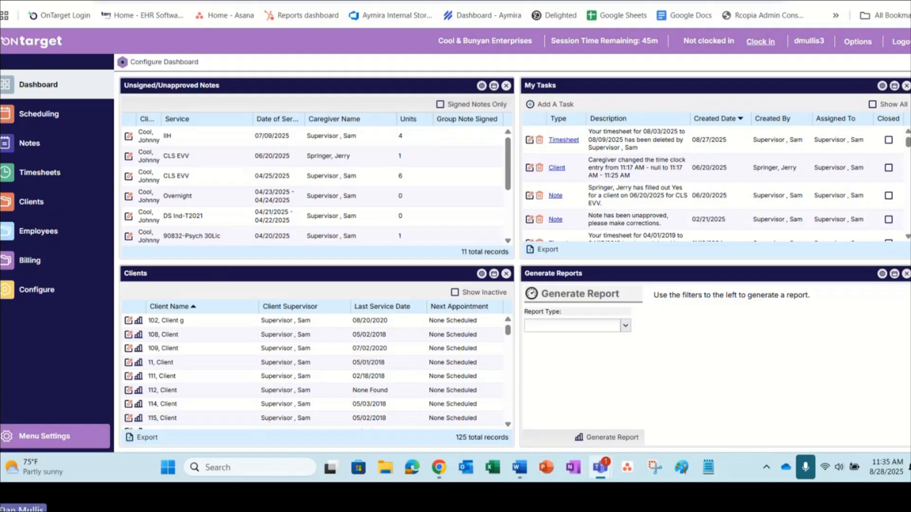
Step: Open the DSP role in the role configuration and display its desktop security permissions
click(42, 292)
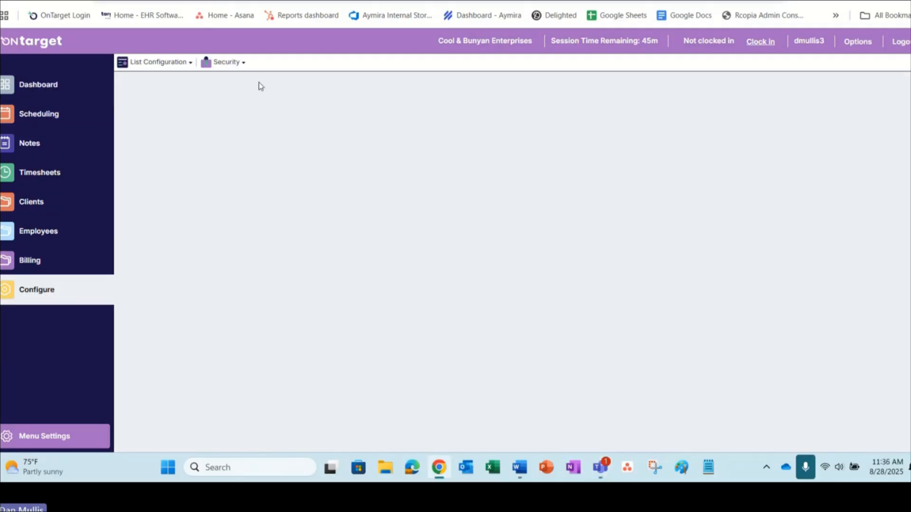
click(226, 66)
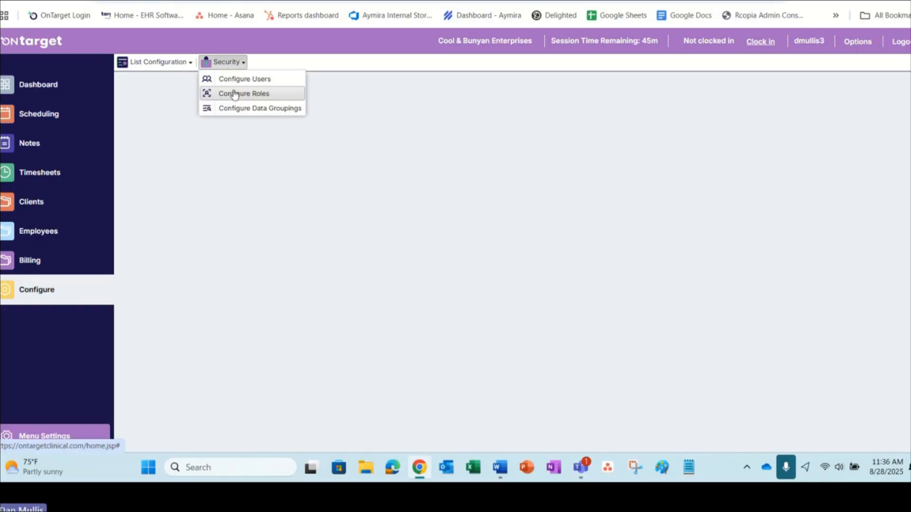
click(236, 97)
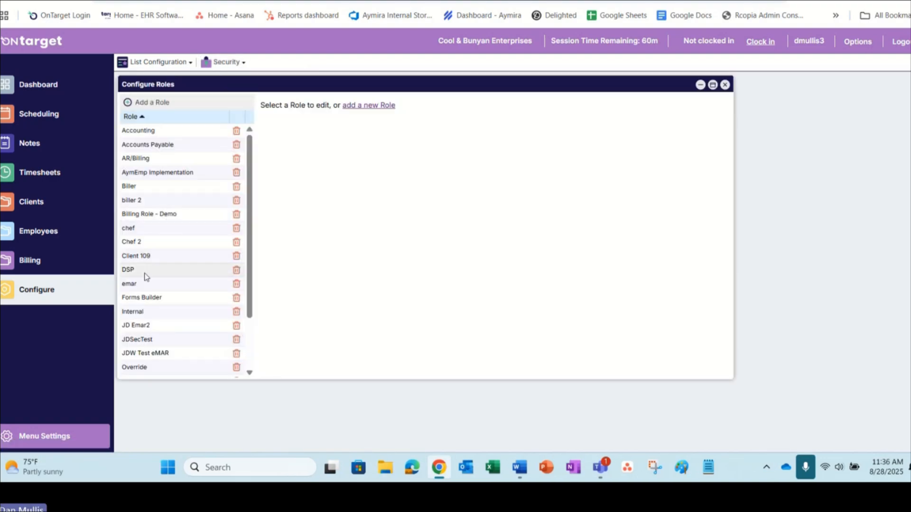
click(146, 275)
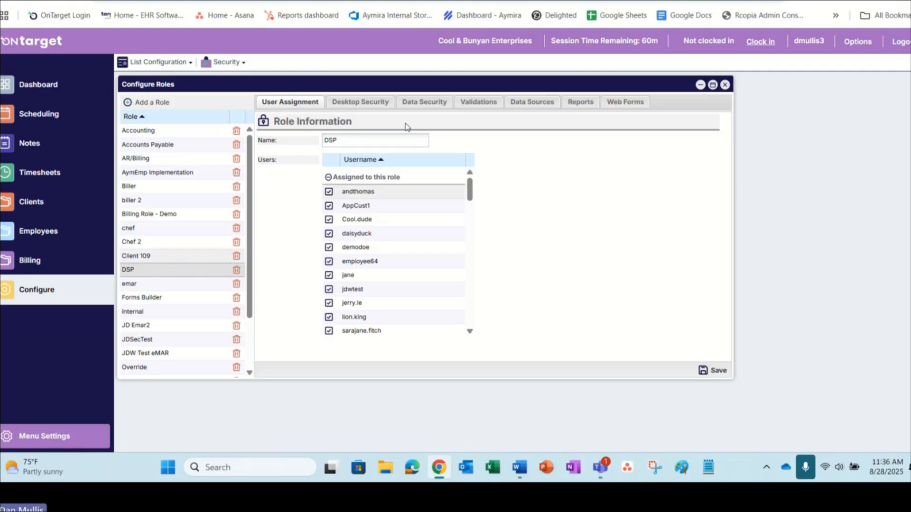
click(345, 105)
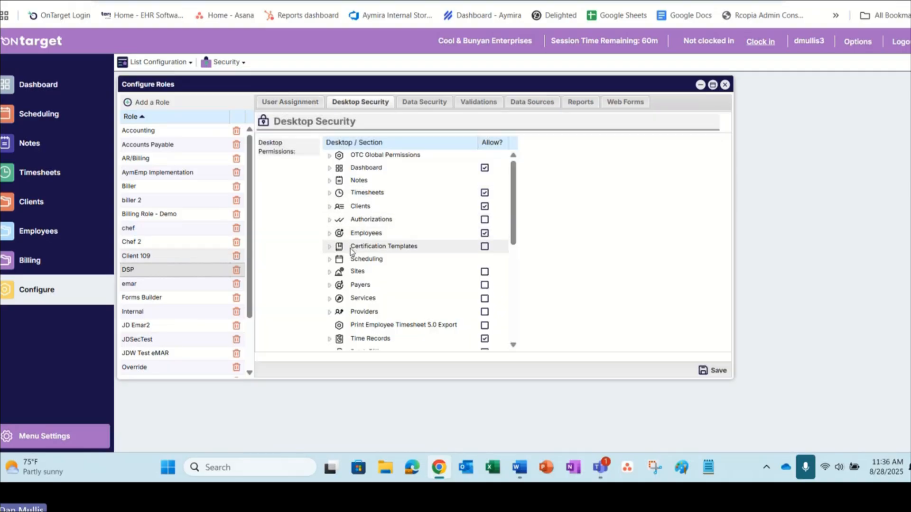
Step: Disable the Allow Timesheet Super-user mode permission under Timesheets for the DSP role
scroll(352, 249, down, 5)
scroll(354, 239, down, 2)
scroll(357, 249, up, 5)
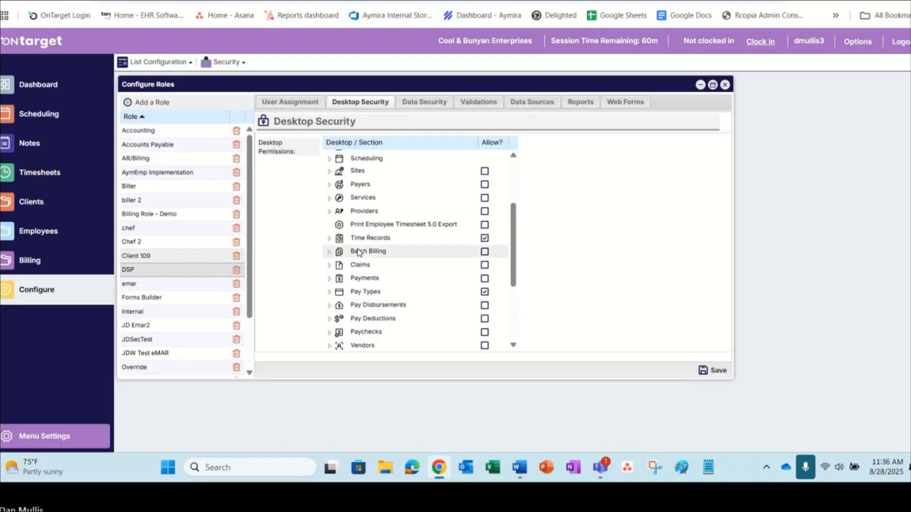
scroll(358, 252, up, 3)
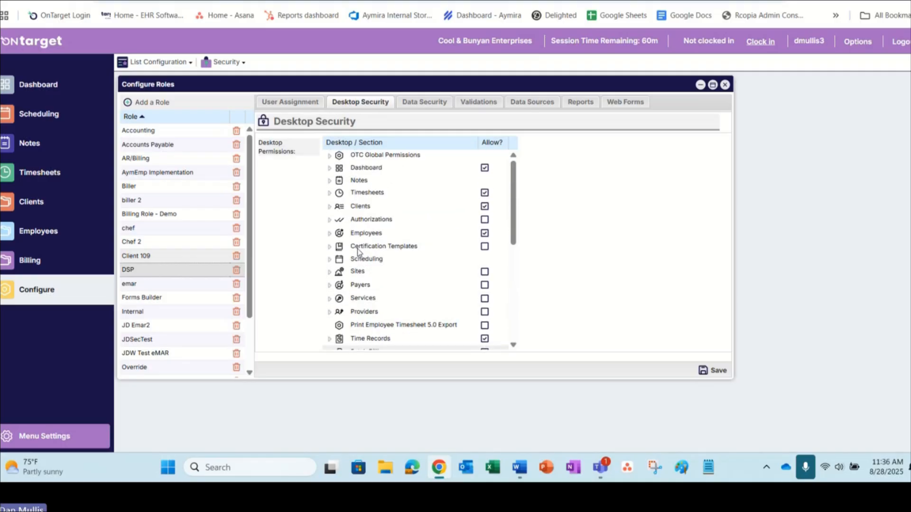
click(329, 195)
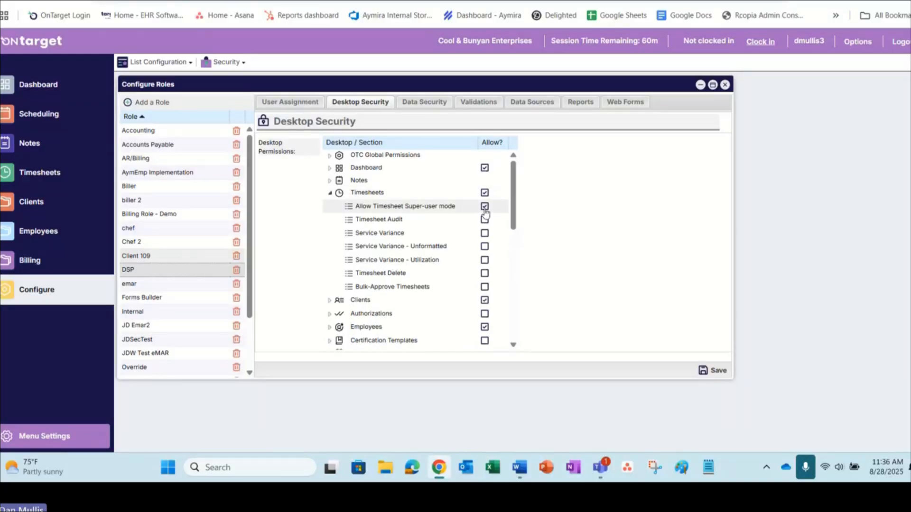
click(484, 207)
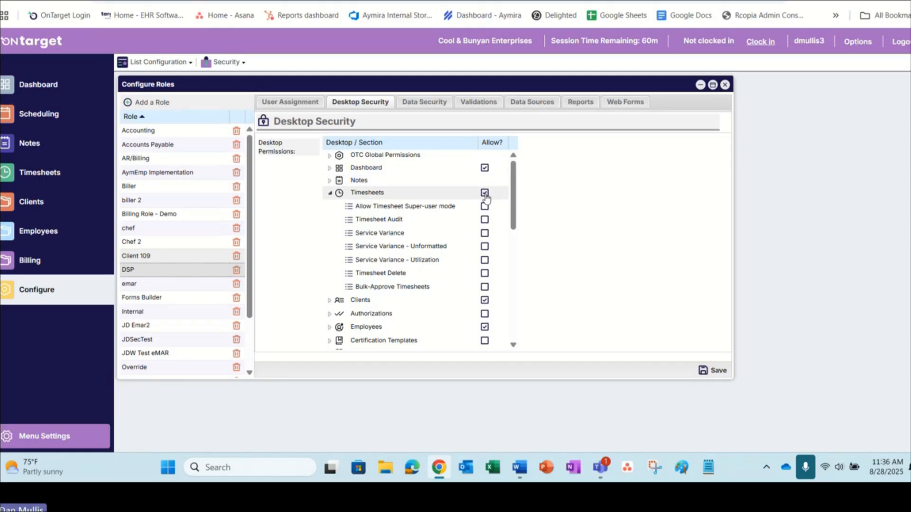
Step: Show the Timesheets permissions in the Security Admin role's desktop security settings
scroll(161, 323, down, 3)
click(146, 369)
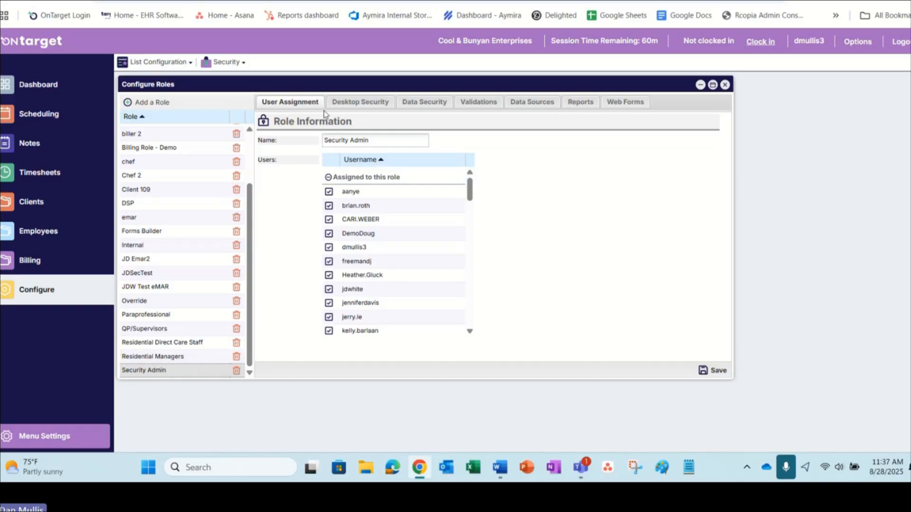
click(340, 105)
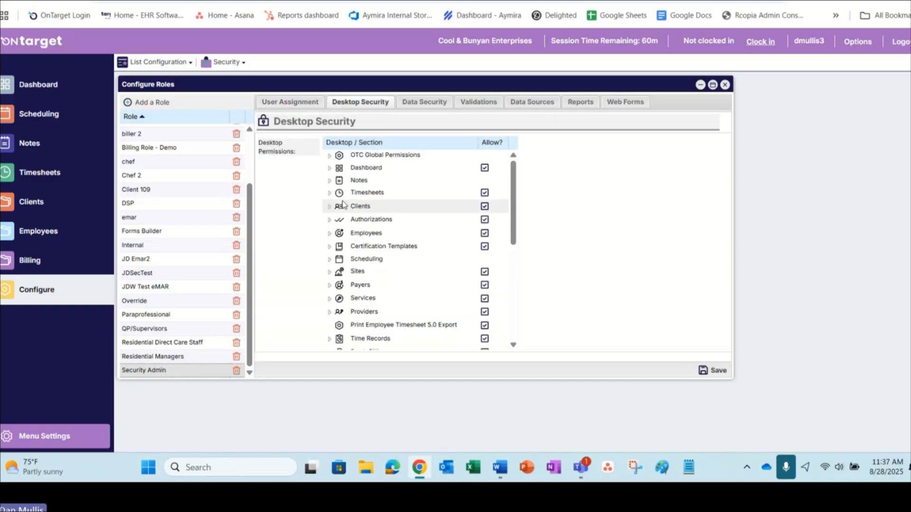
click(329, 193)
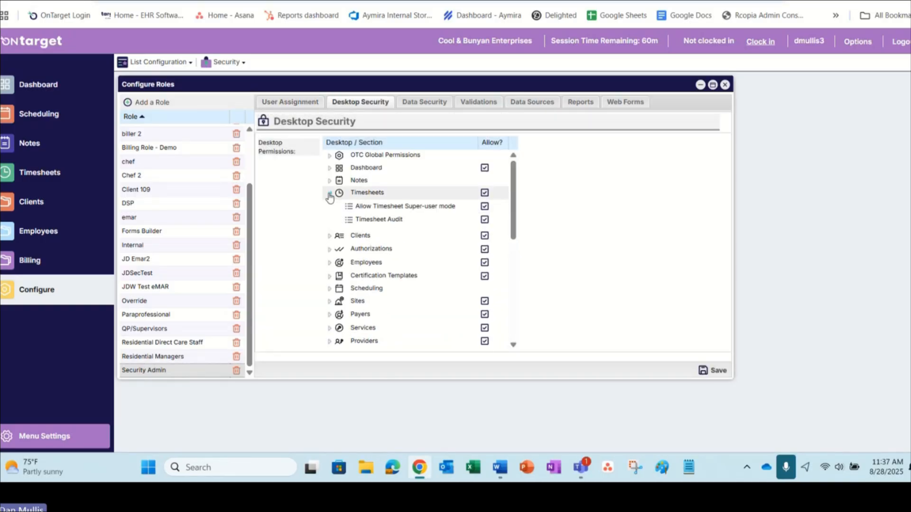
Step: Toggle Allow Timesheet Super-user mode off and back on for the Security Admin role, and close the role configuration without saving
click(484, 207)
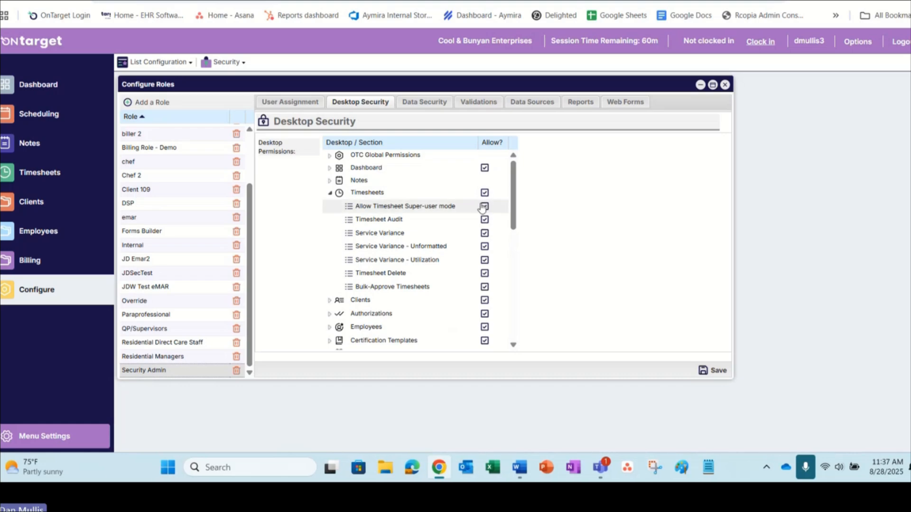
click(483, 207)
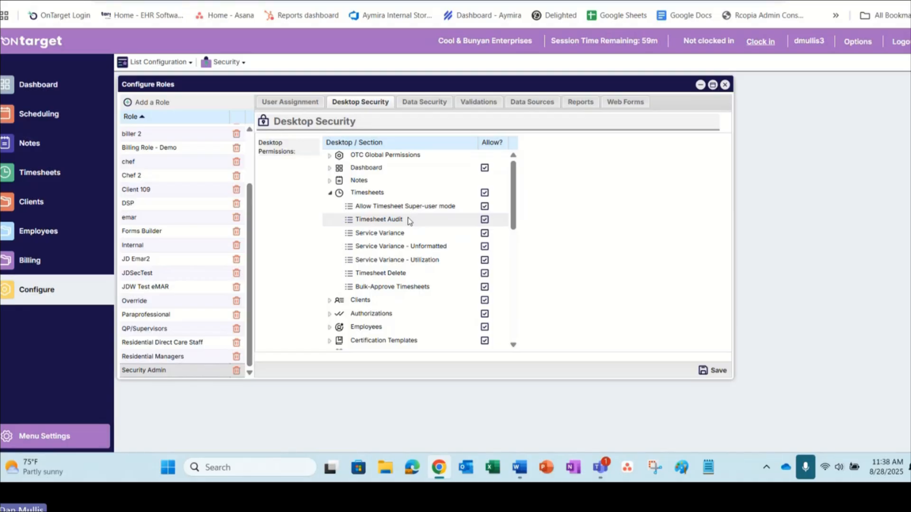
click(725, 85)
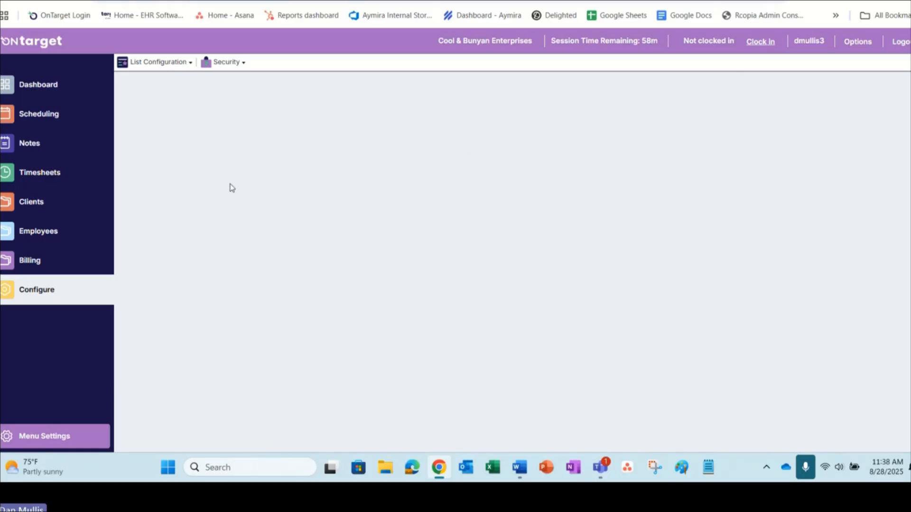
Step: Review the timesheet rules in the list configuration, enlarging their window to show every rule, and close it
click(162, 67)
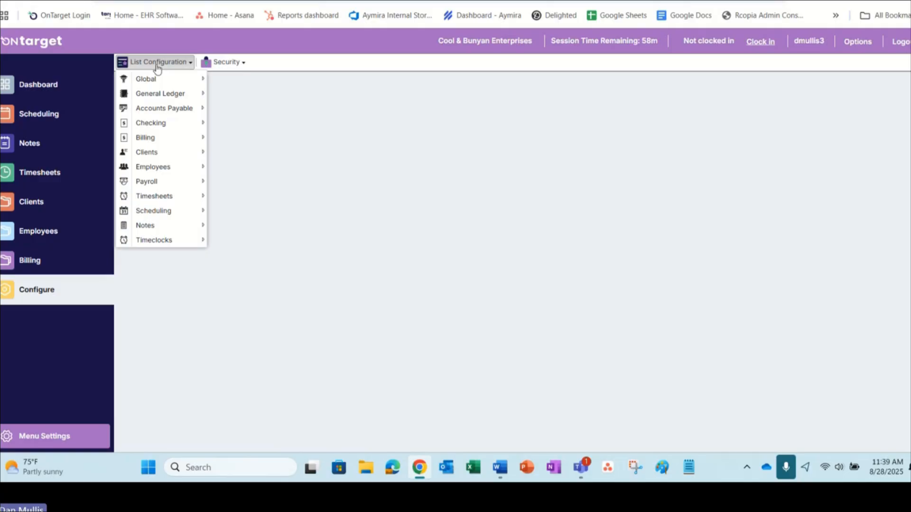
mouse_move(139, 187)
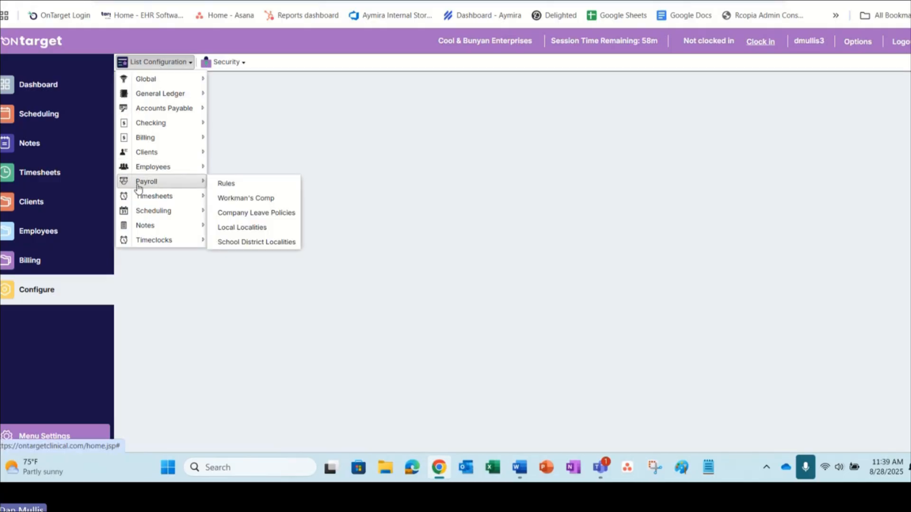
mouse_move(150, 201)
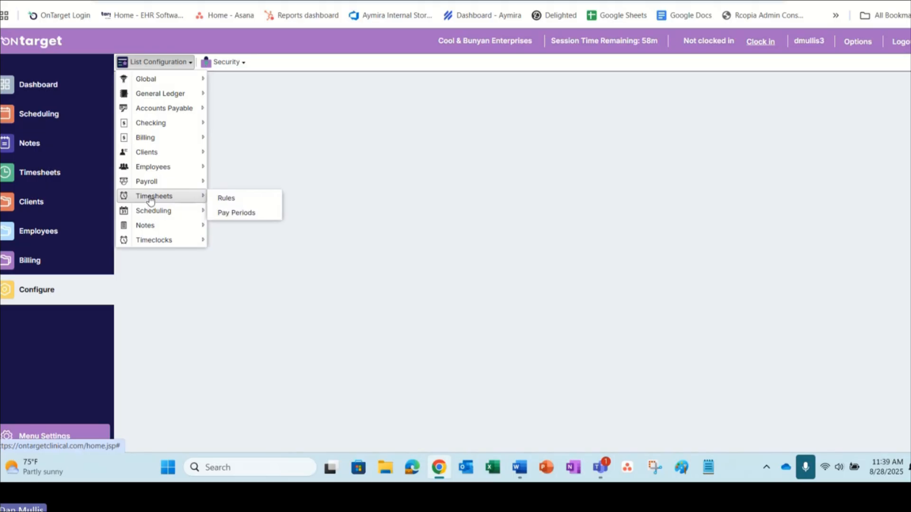
click(225, 199)
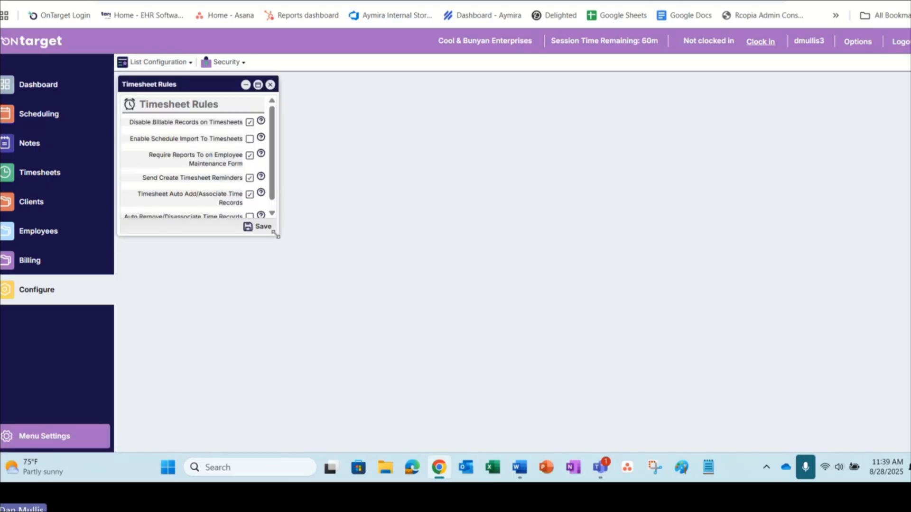
drag(275, 233, 362, 306)
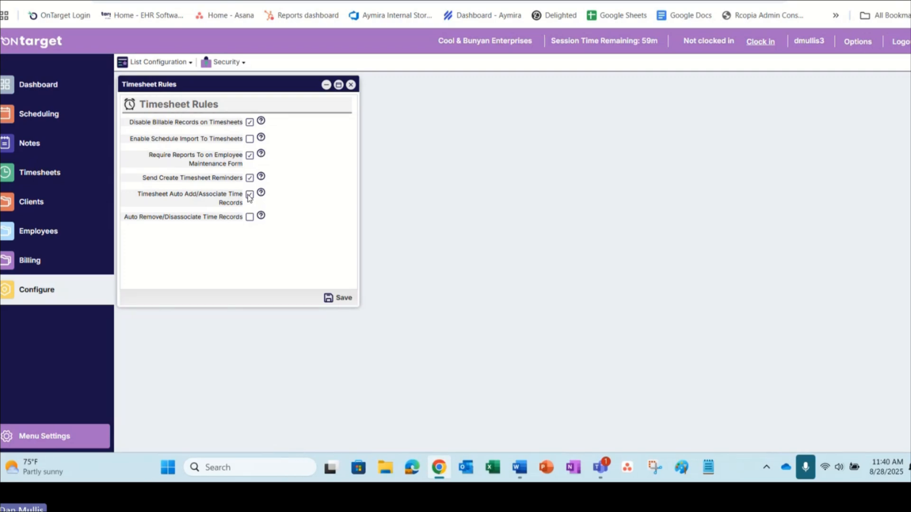
click(350, 84)
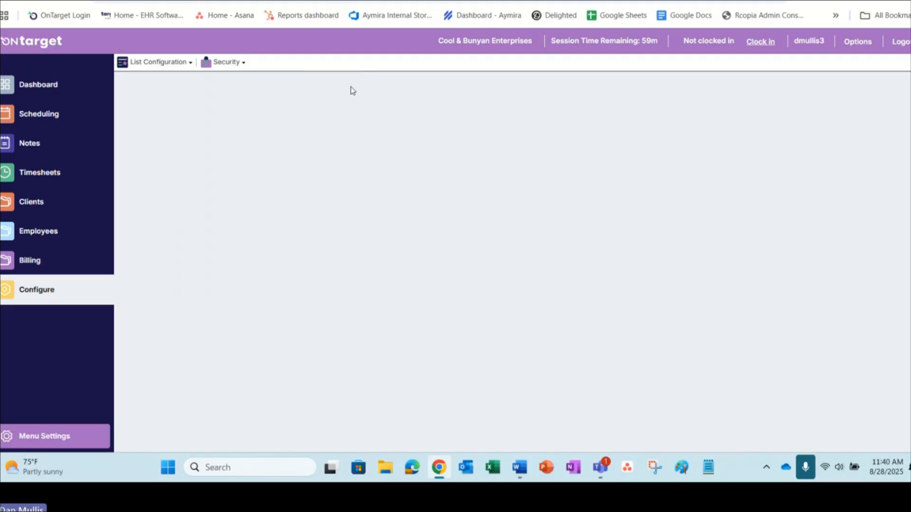
Step: Review the billing rules in the list configuration, including Auto Create Time Records on Note Approval, and close them
click(160, 63)
mouse_move(146, 138)
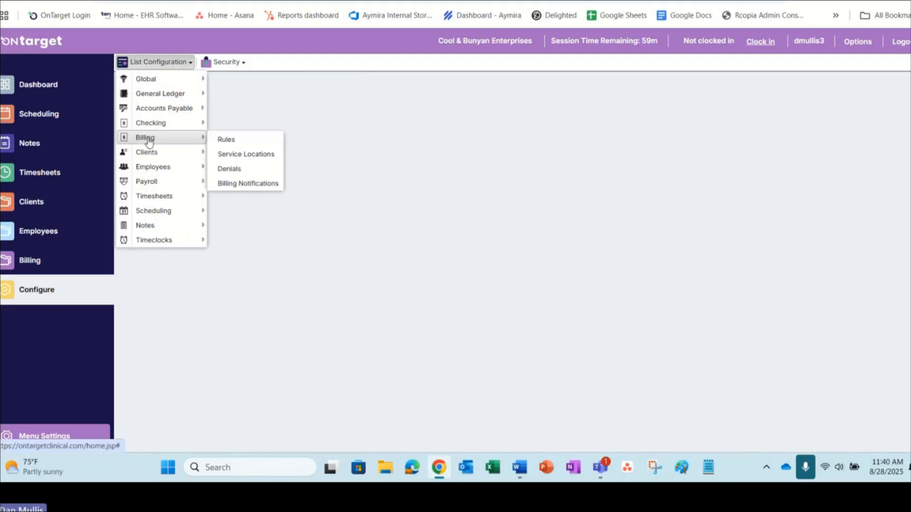
click(252, 143)
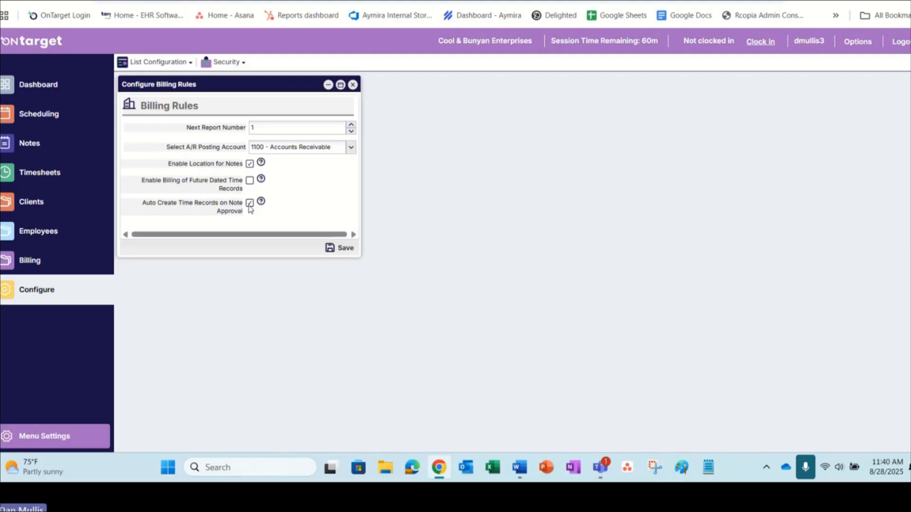
click(352, 84)
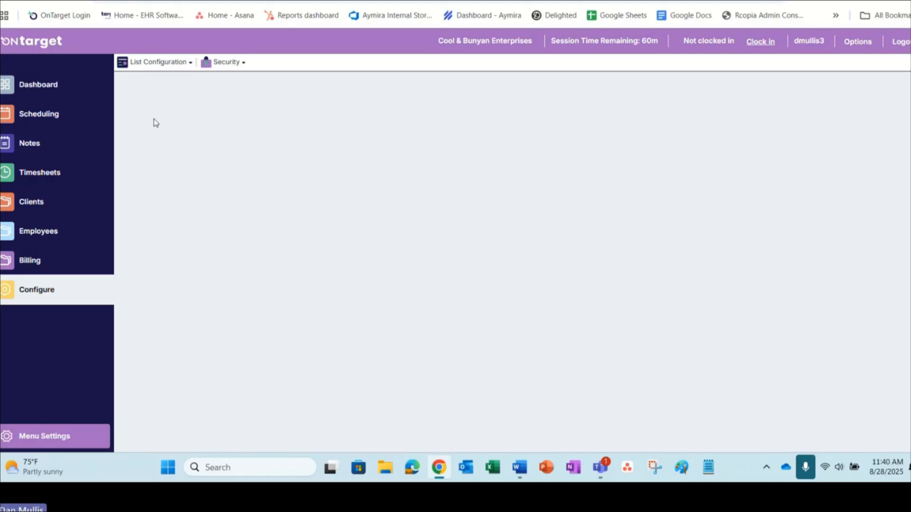
Step: Open the timesheet pay periods list, enlarge its window and view the latest 2025 periods
click(155, 62)
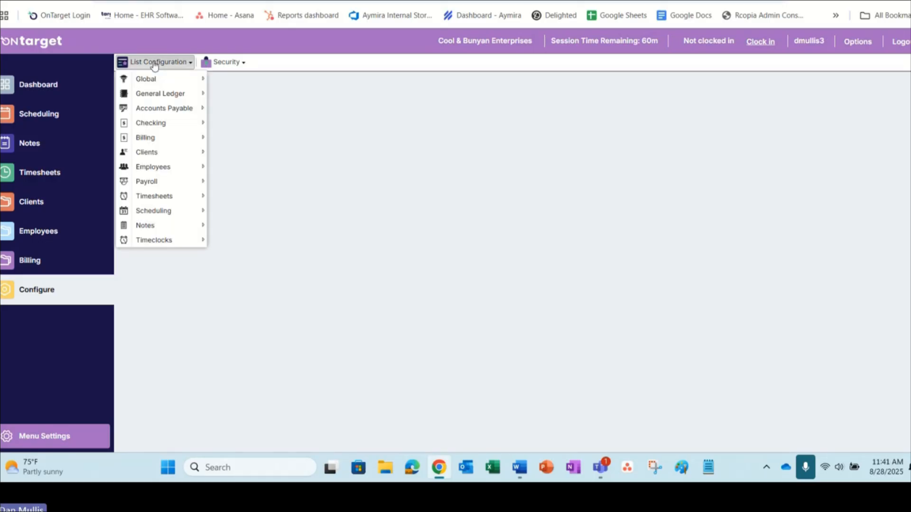
mouse_move(155, 184)
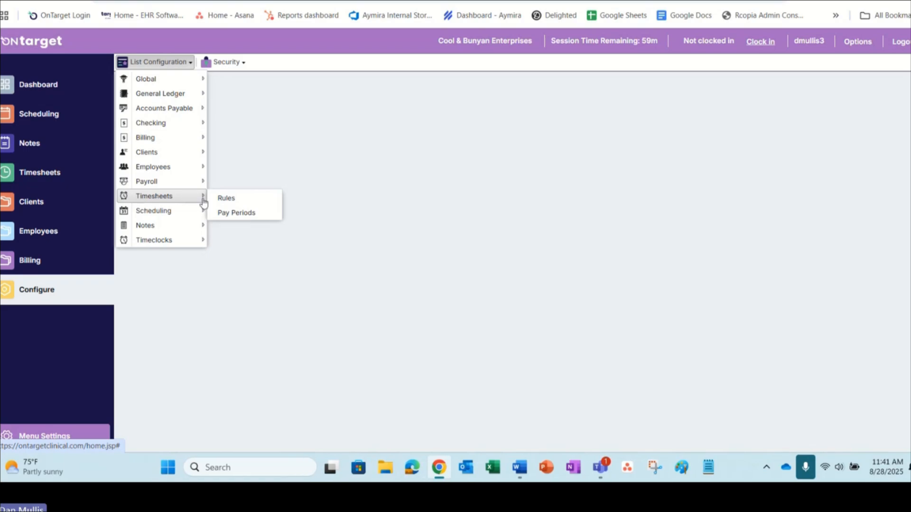
click(241, 213)
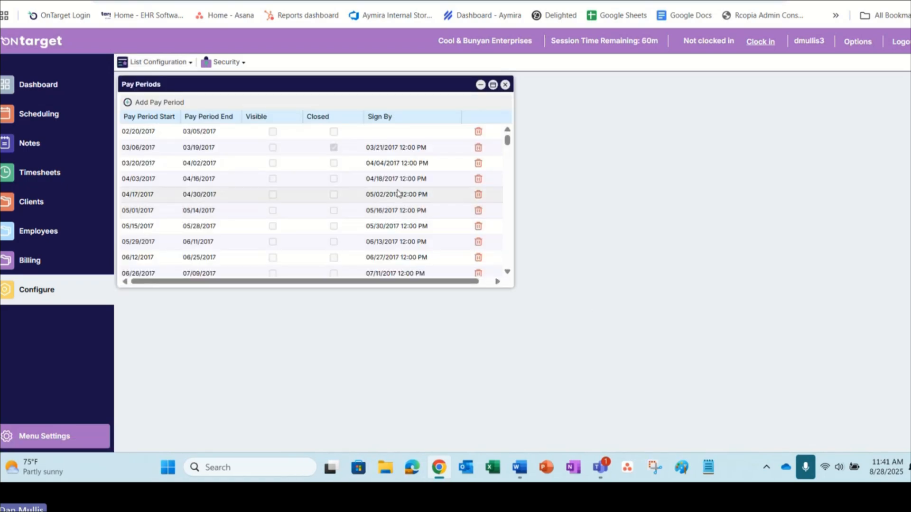
scroll(403, 232, down, 15)
scroll(402, 241, down, 10)
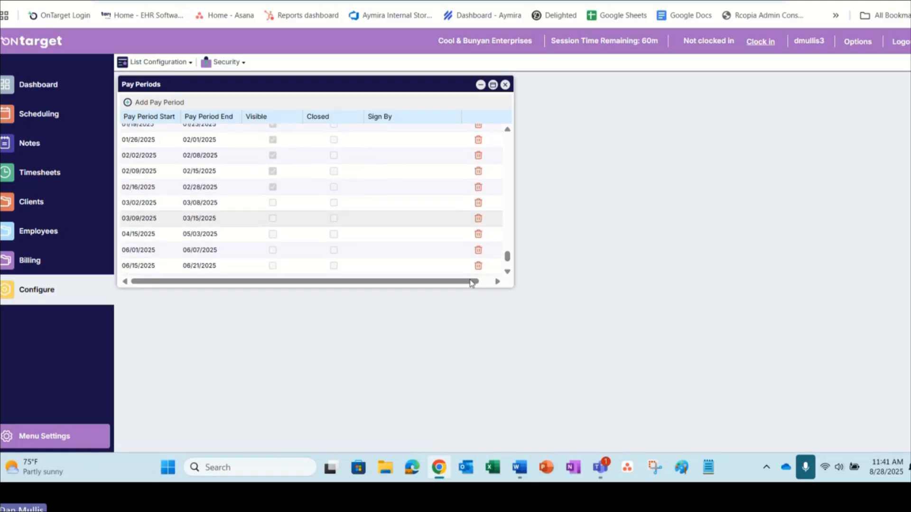
drag(513, 283, 665, 392)
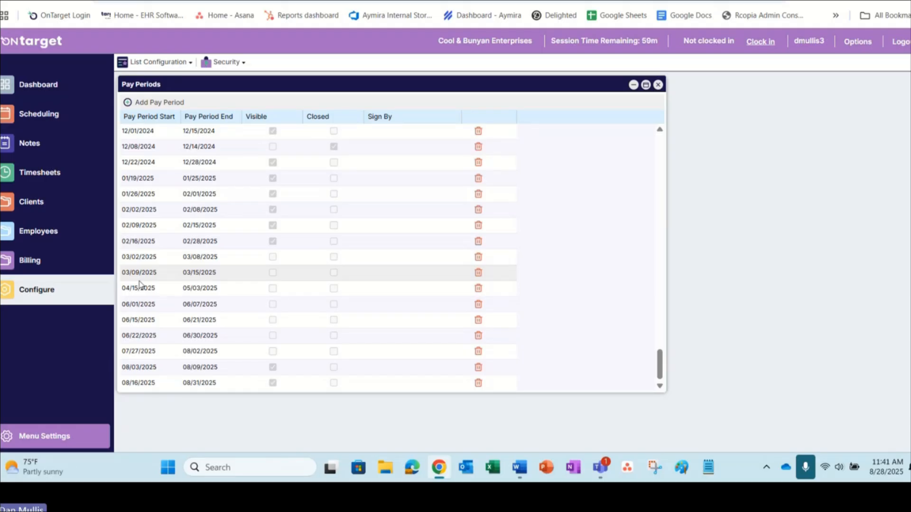
Step: Open the 08/16/2025–08/31/2025 pay period for editing to inspect its Visible and Closed options, cancelling without changes
click(256, 386)
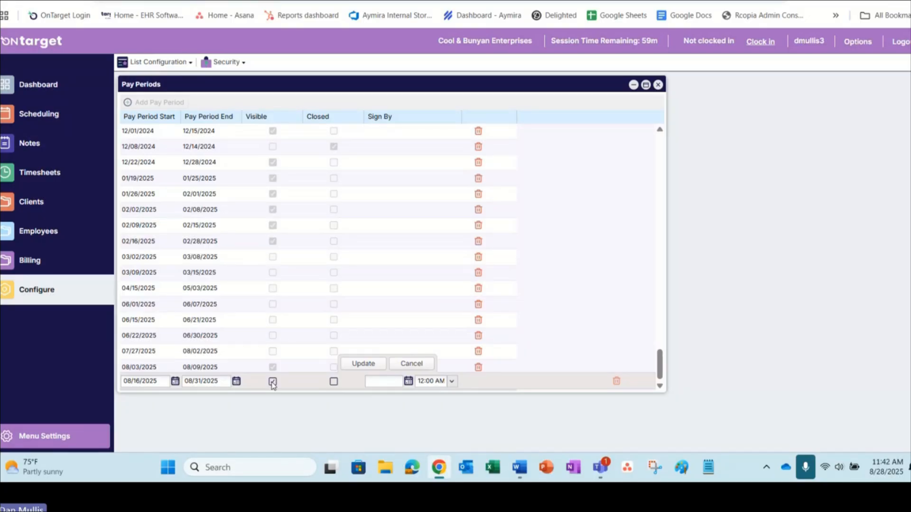
click(419, 364)
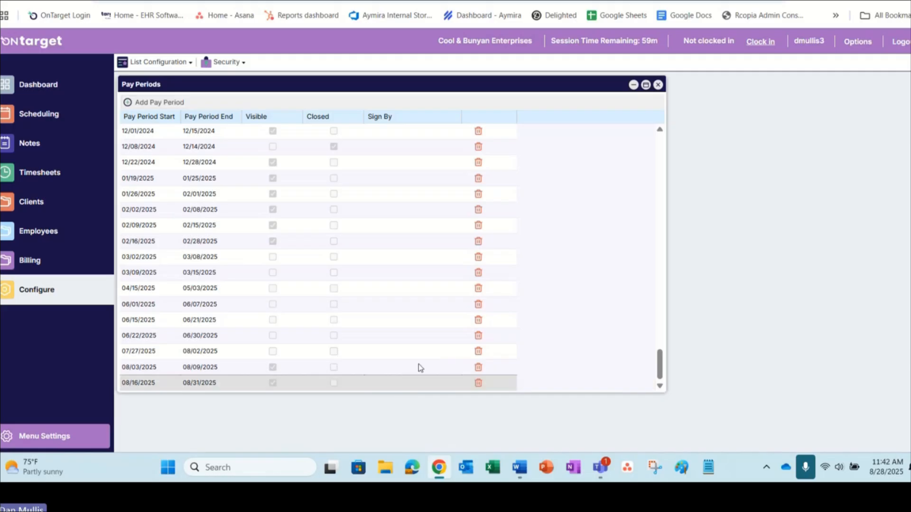
click(334, 384)
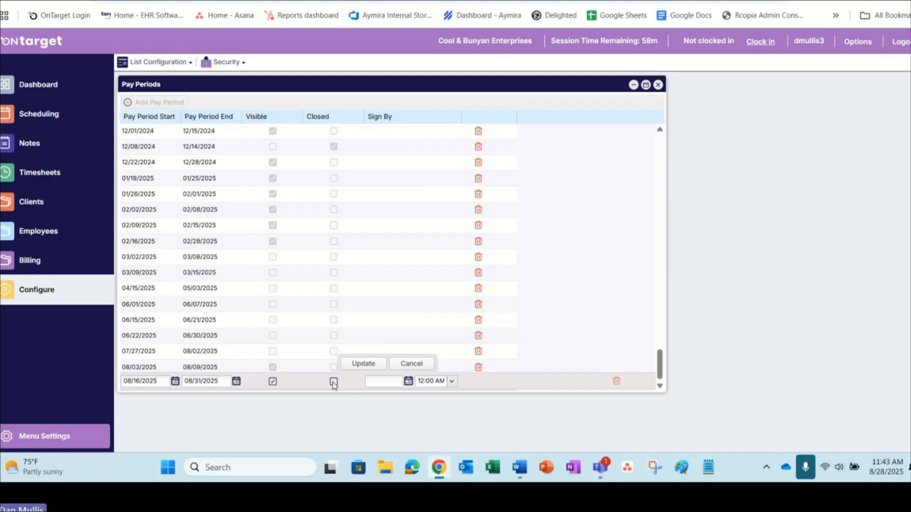
click(425, 365)
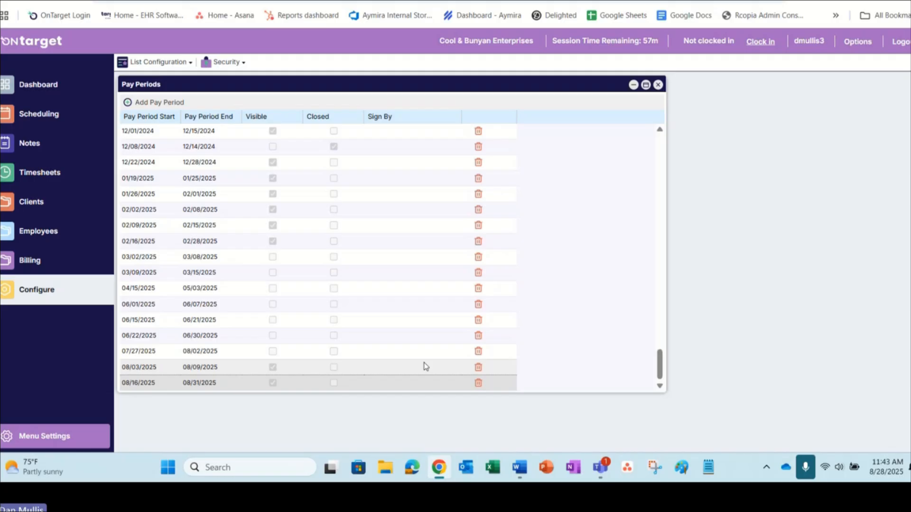
Step: Try a Sign By date of 08/28/2025 on the 08/16/2025–08/31/2025 pay period, cancel the edit and close the pay periods list
click(411, 385)
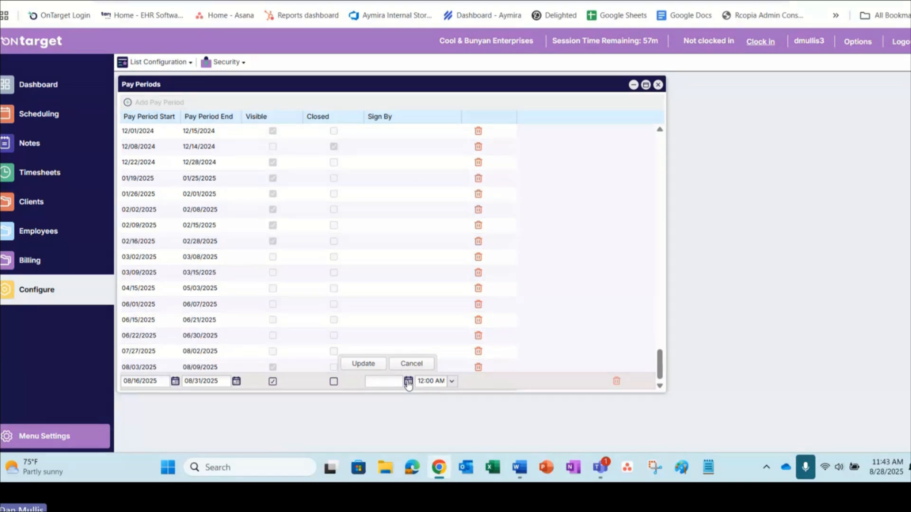
click(408, 382)
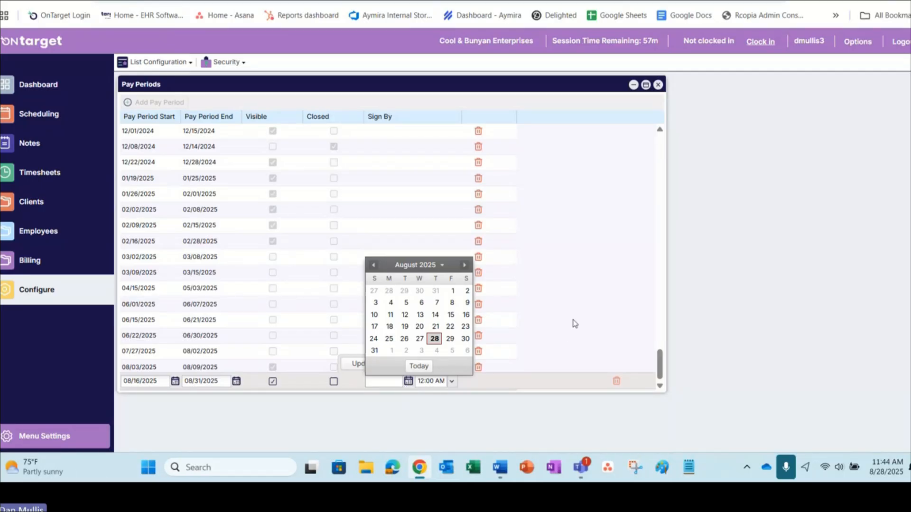
click(436, 340)
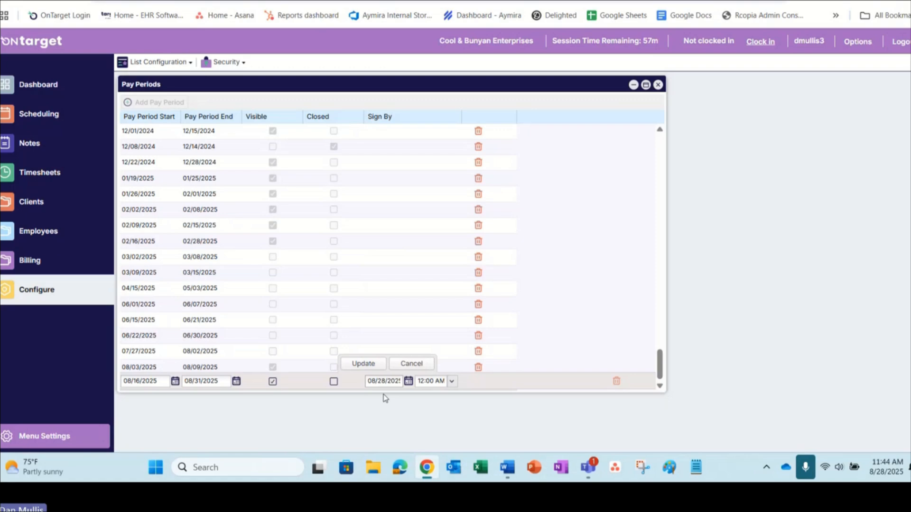
click(452, 381)
scroll(441, 299, down, 5)
scroll(441, 298, down, 5)
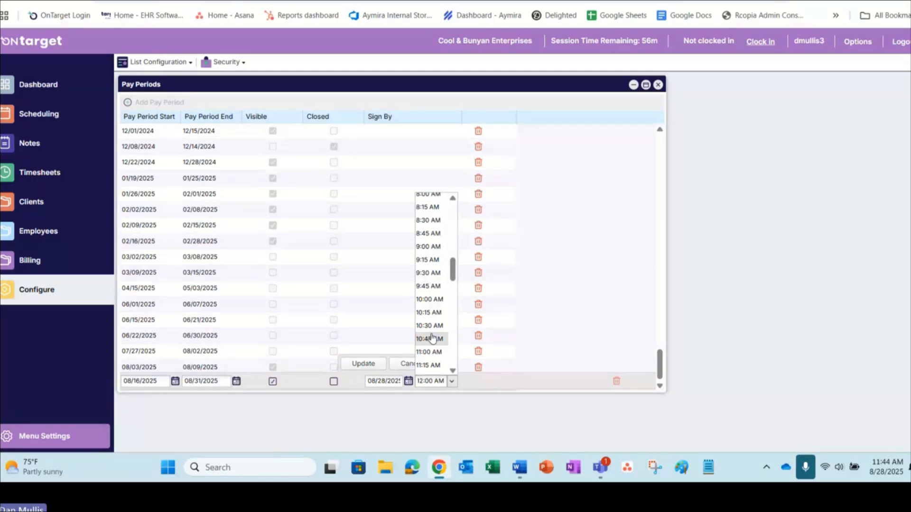
click(564, 278)
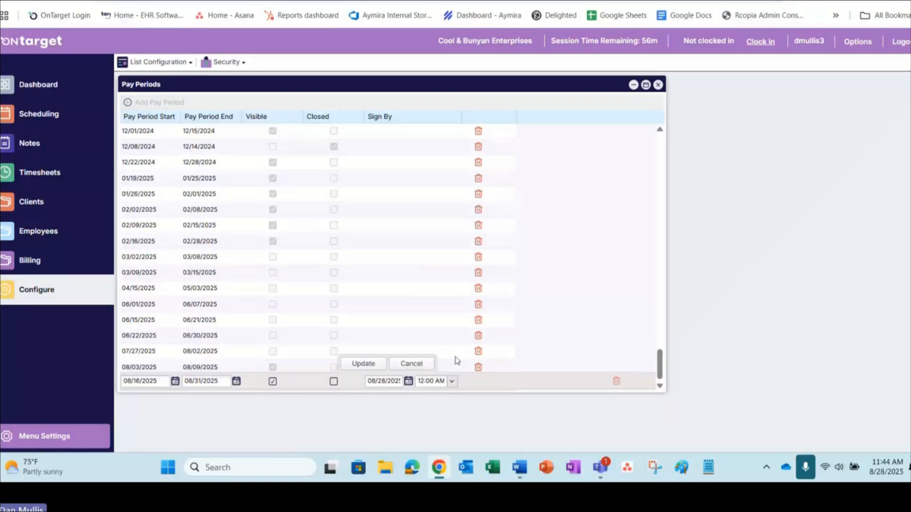
click(414, 364)
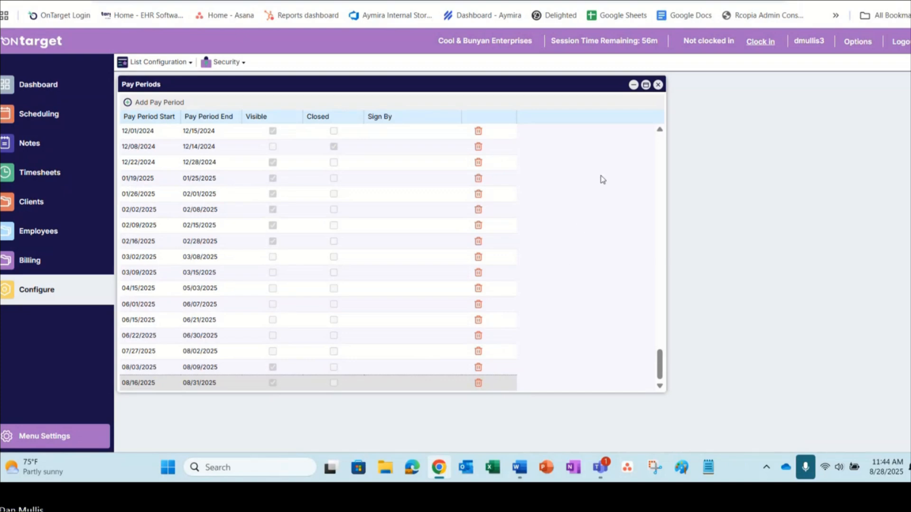
click(658, 86)
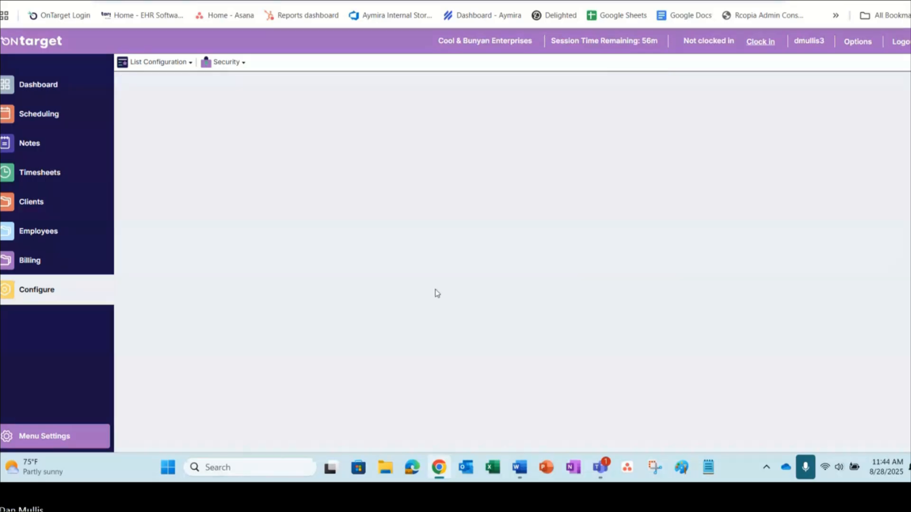
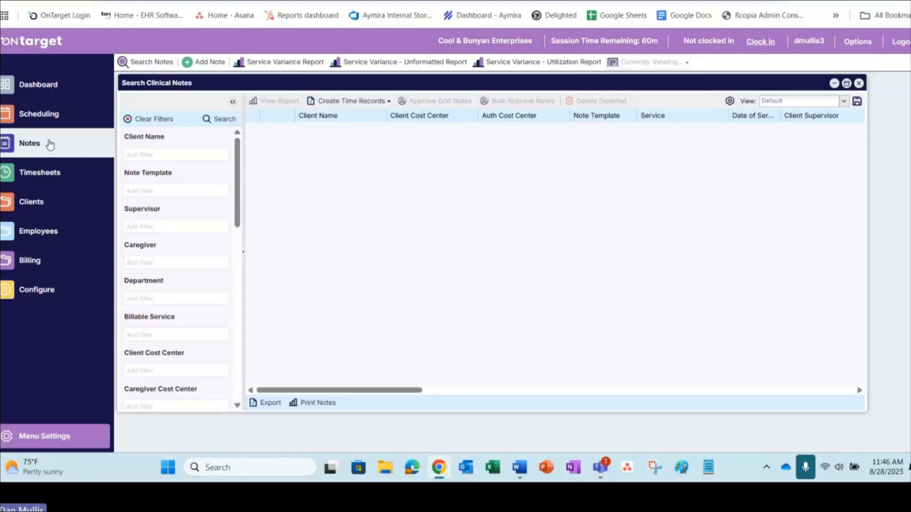
Step: Start a new clinical note for the client with service date 08/27/2025 and service CN Ind-H2015
click(204, 64)
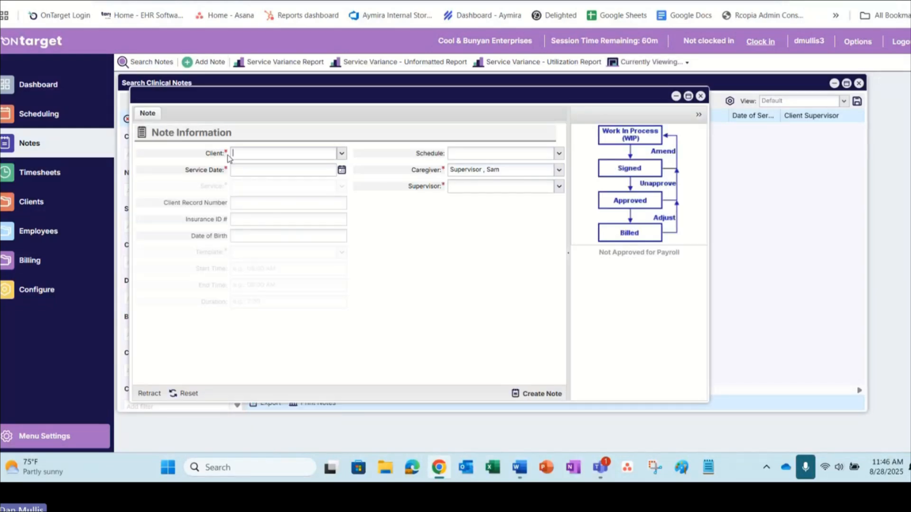
click(299, 153)
text(cool)
click(257, 169)
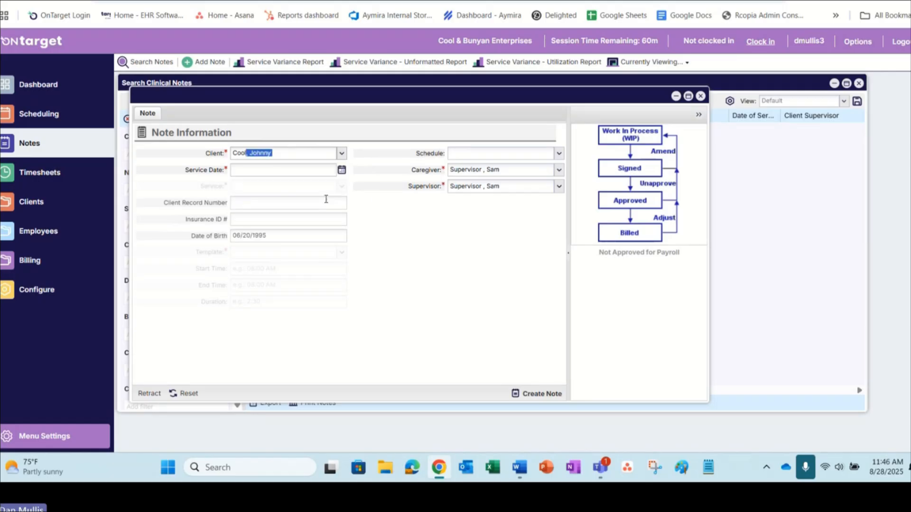
click(342, 171)
click(289, 259)
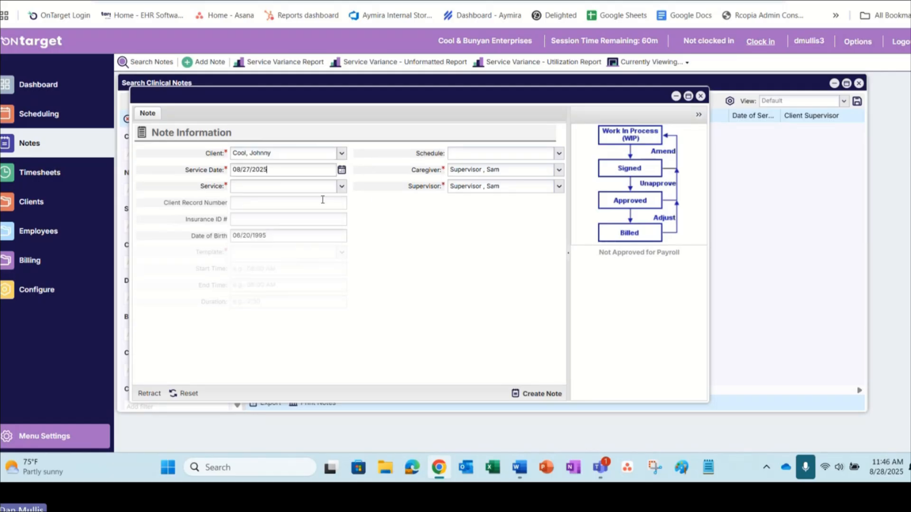
click(334, 187)
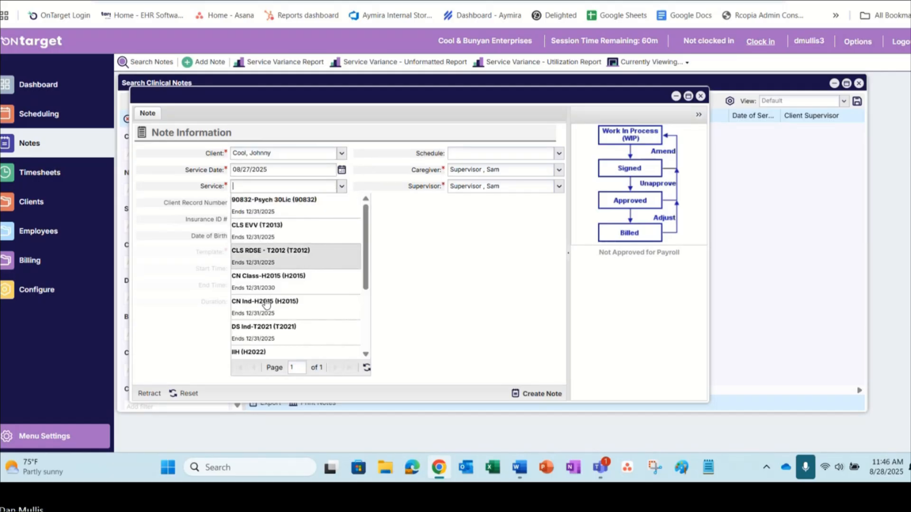
click(259, 308)
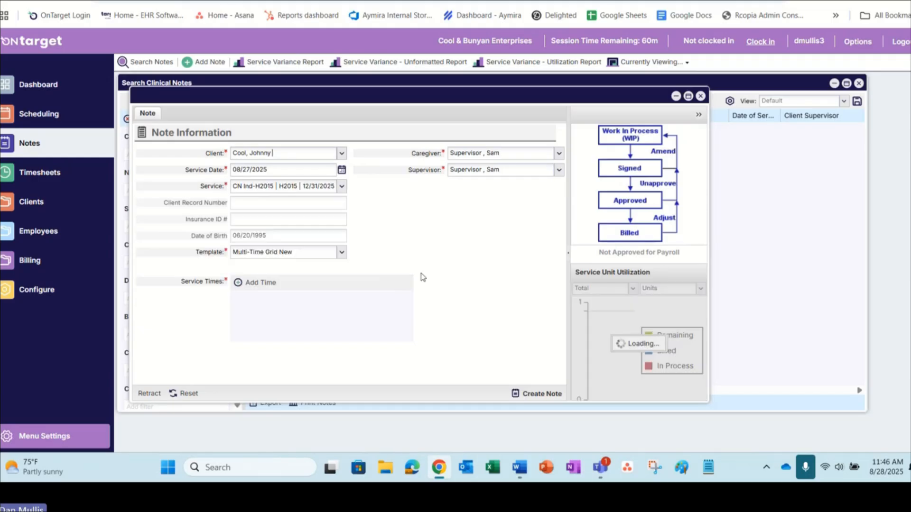
Step: Add a service time from 08:00 AM to 12:00 PM on 08/27/2025 and create the note
click(262, 283)
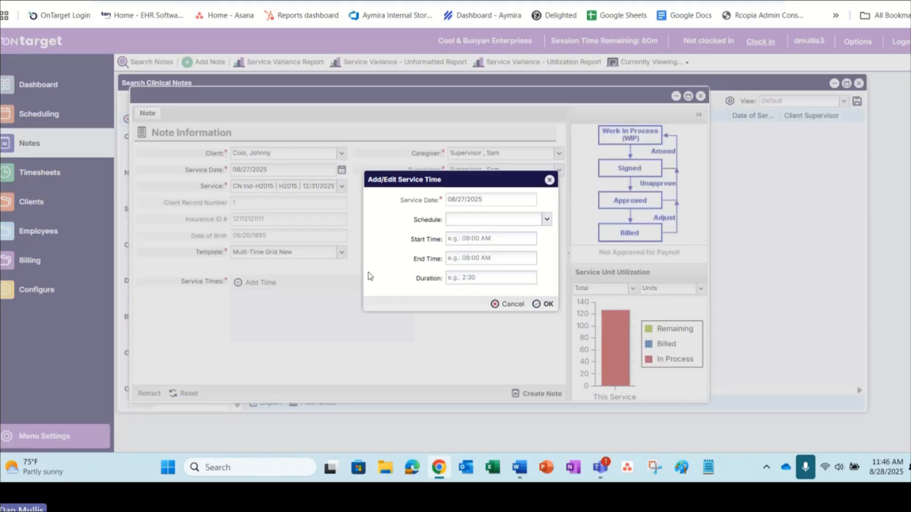
click(482, 234)
text(08:00am)
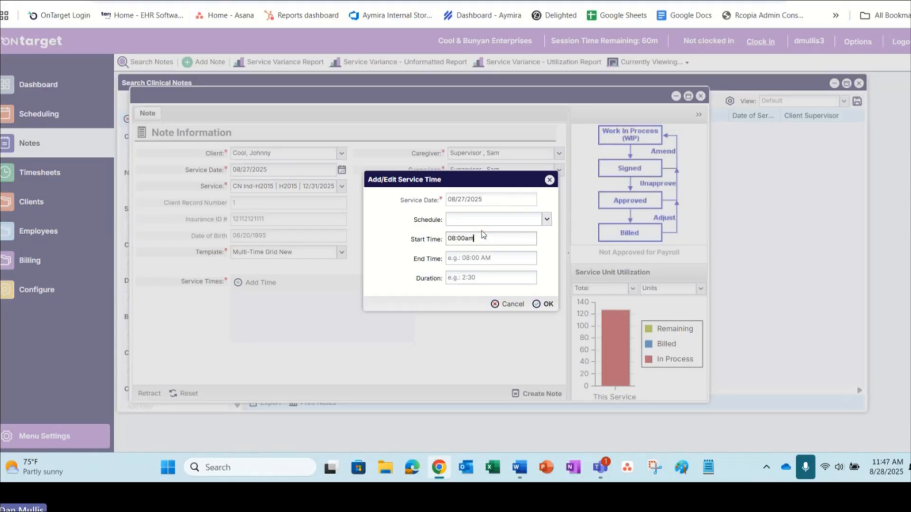
key(Tab)
text(12:00a)
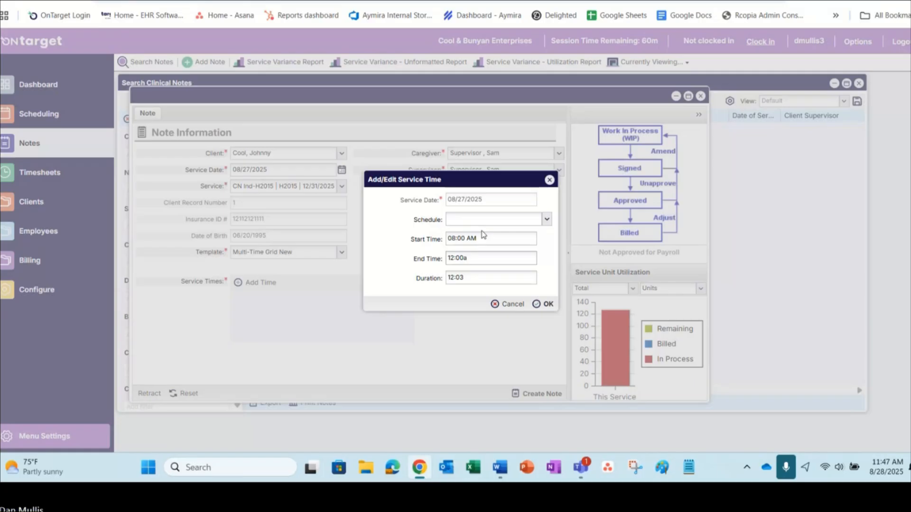
key(BackSpace)
text(p)
key(Tab)
click(455, 307)
click(545, 304)
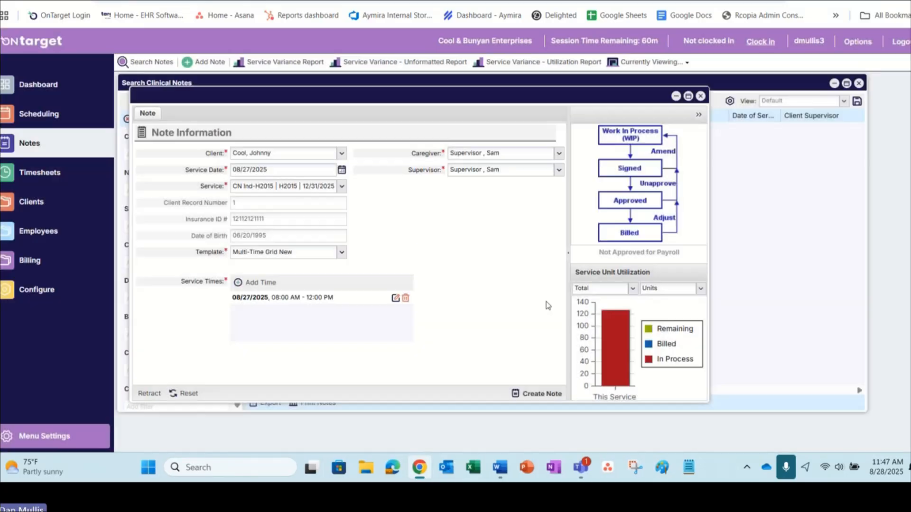
click(542, 394)
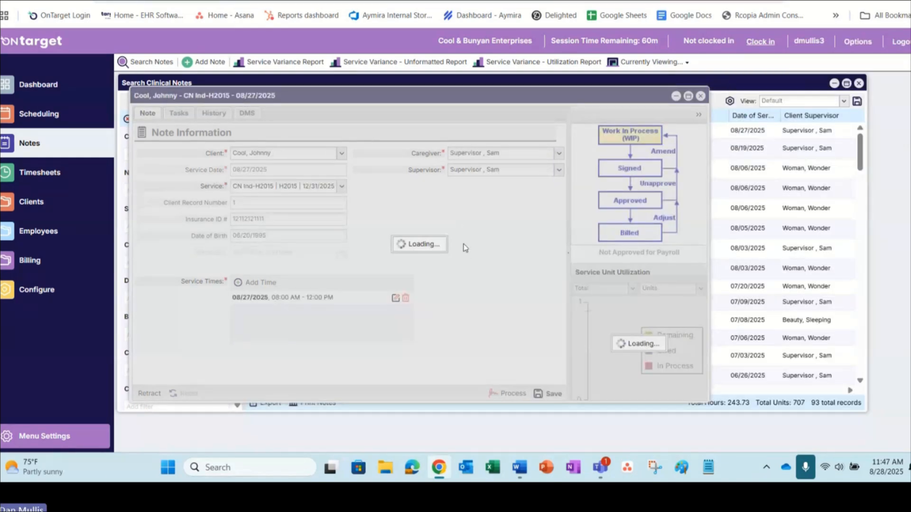
Step: Mark intervention I with x for goals 02 01 and 02 02 in the outcomes grid and save the note
scroll(467, 240, down, 3)
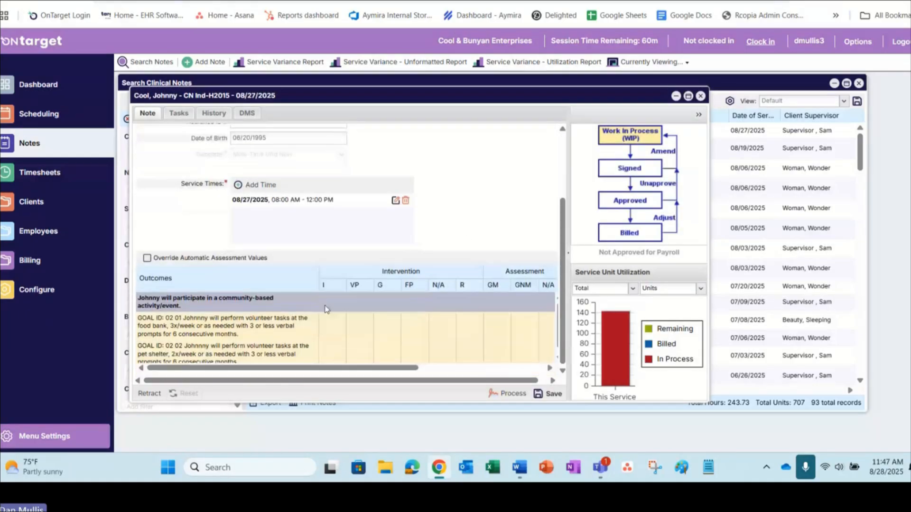
click(328, 321)
text(x)
click(331, 349)
text(x)
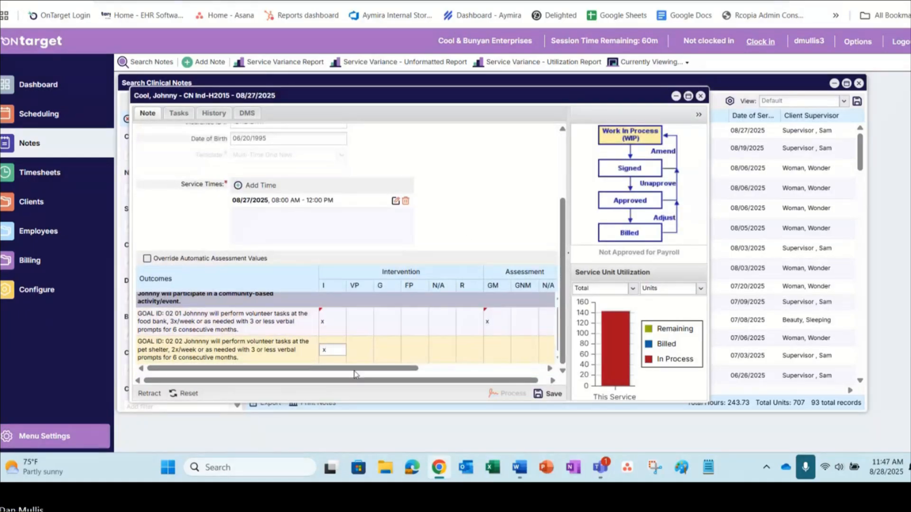
click(447, 219)
drag(365, 371, 492, 369)
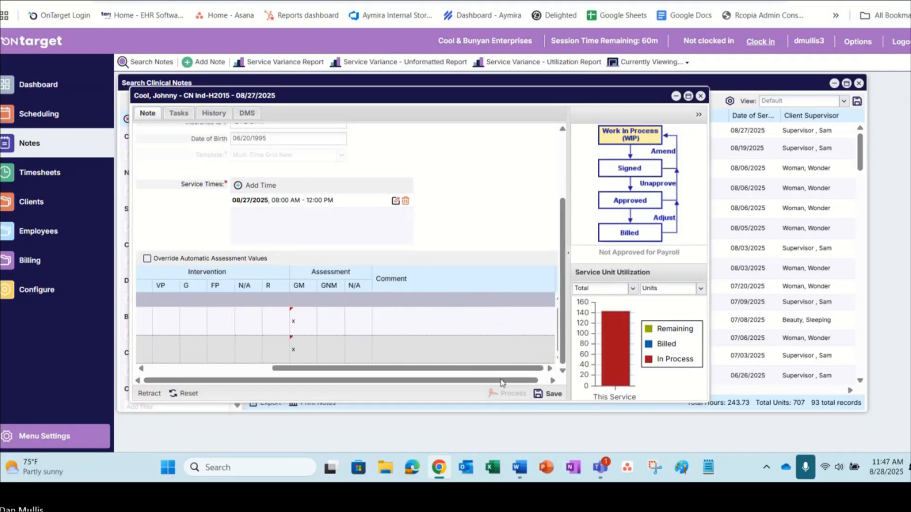
click(550, 394)
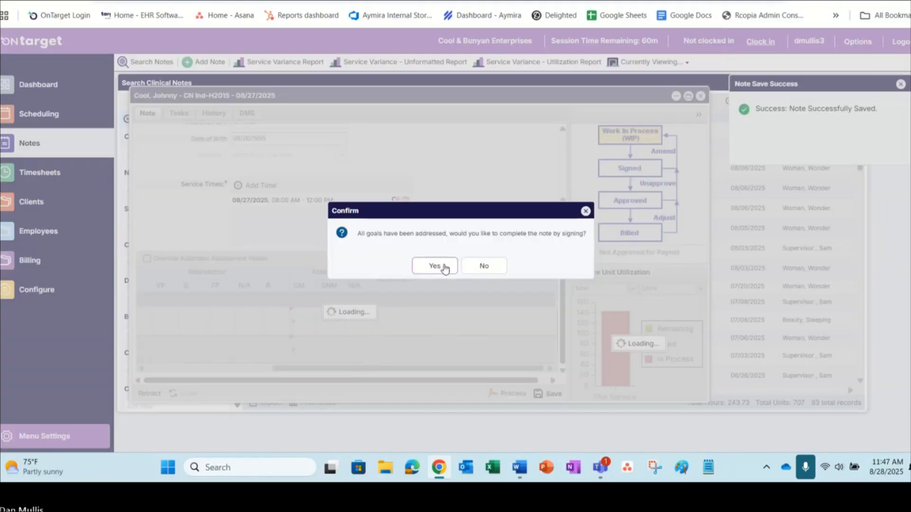
Step: Process the saved 08/27/2025 note by choosing Sign Note and entering the signature password, and close the note
click(435, 267)
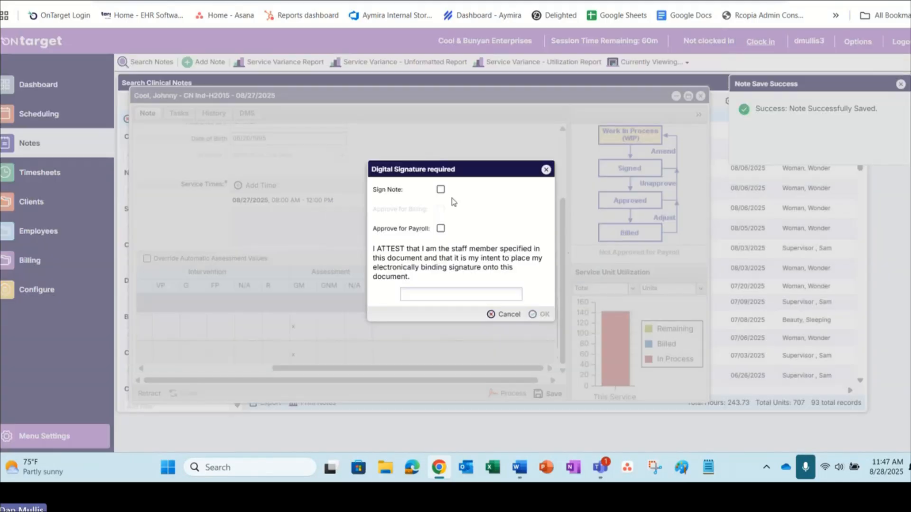
click(441, 189)
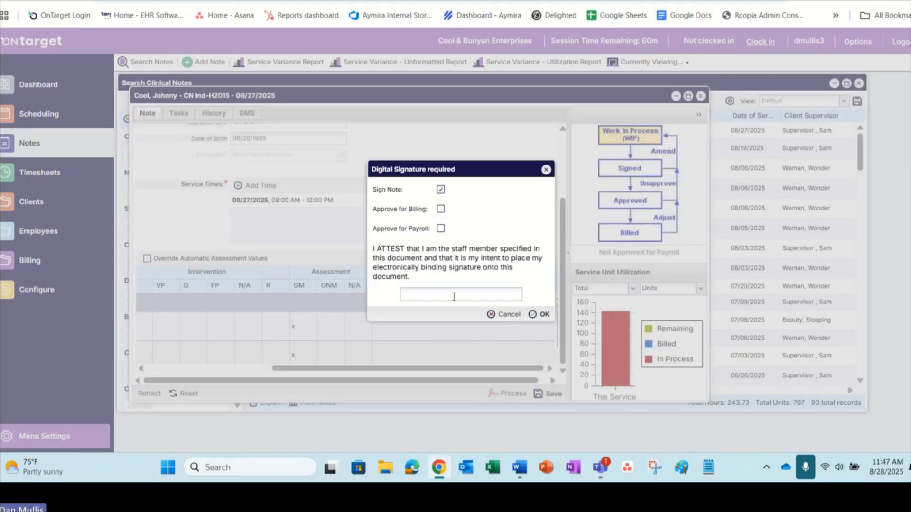
text(*********)
key(Return)
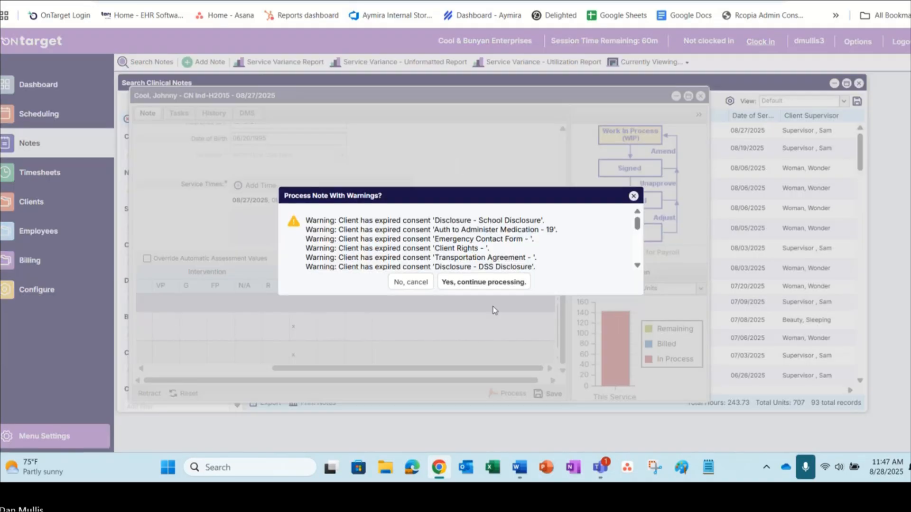
click(483, 282)
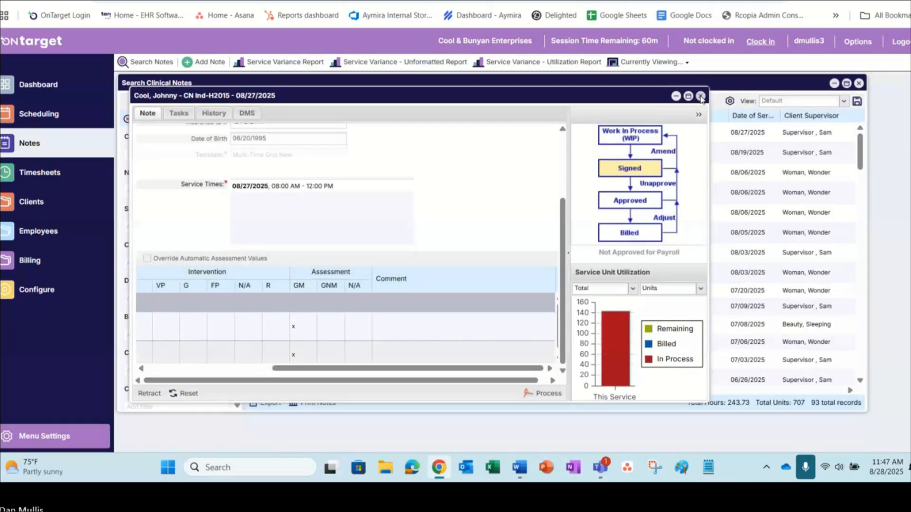
click(700, 96)
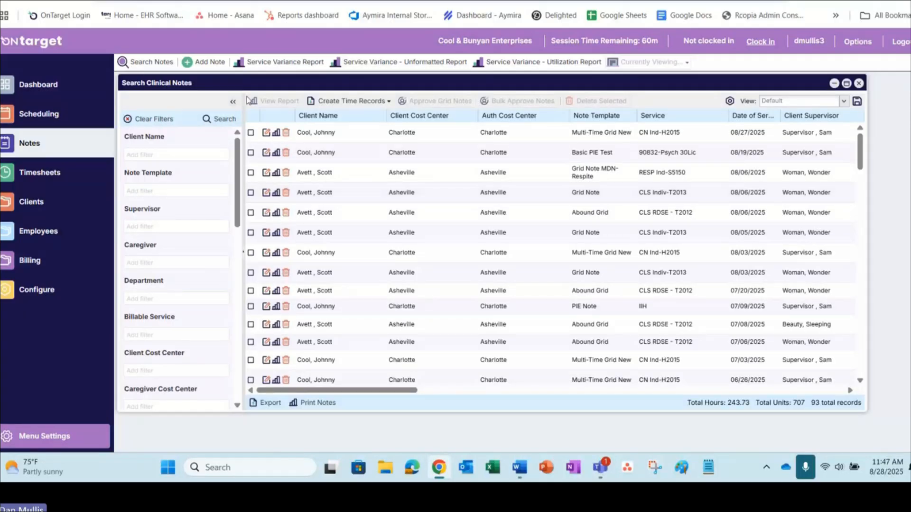
Step: Start another clinical note for the same client with service date 08/28/2025 and service DS Ind-T2021
click(204, 62)
click(311, 152)
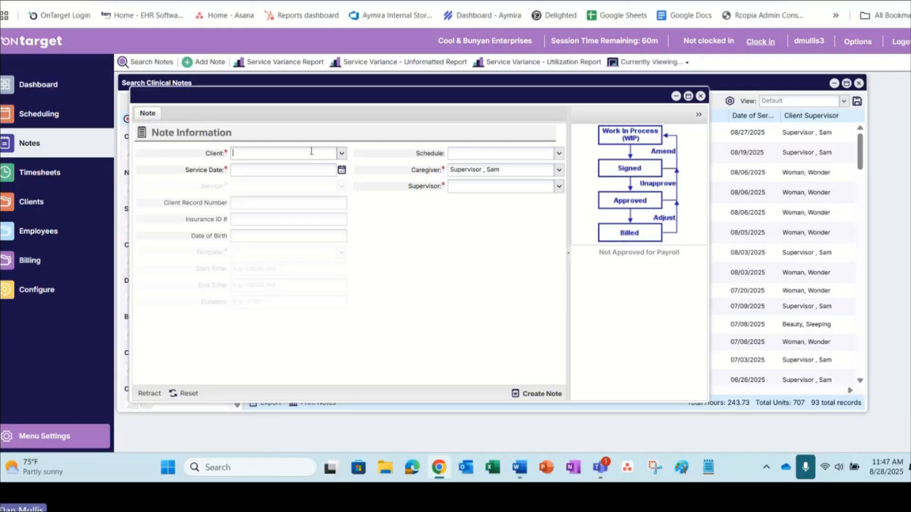
text(cool)
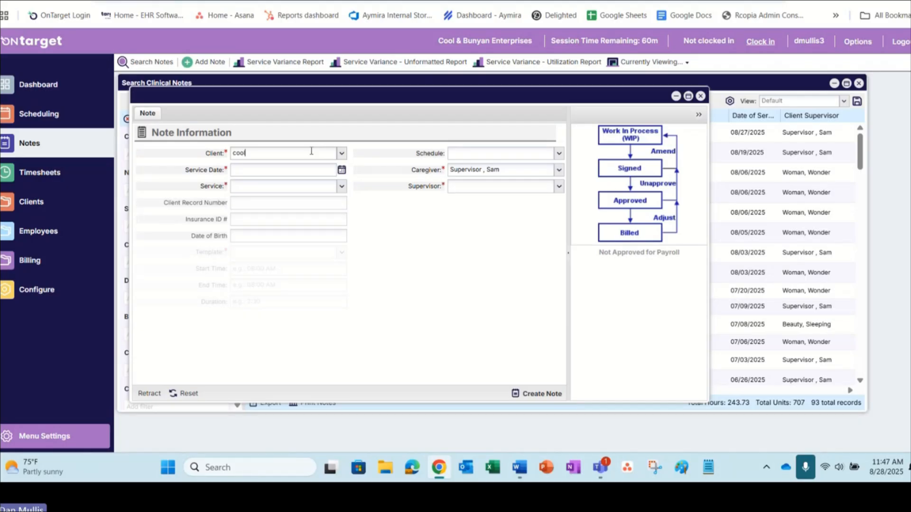
click(260, 168)
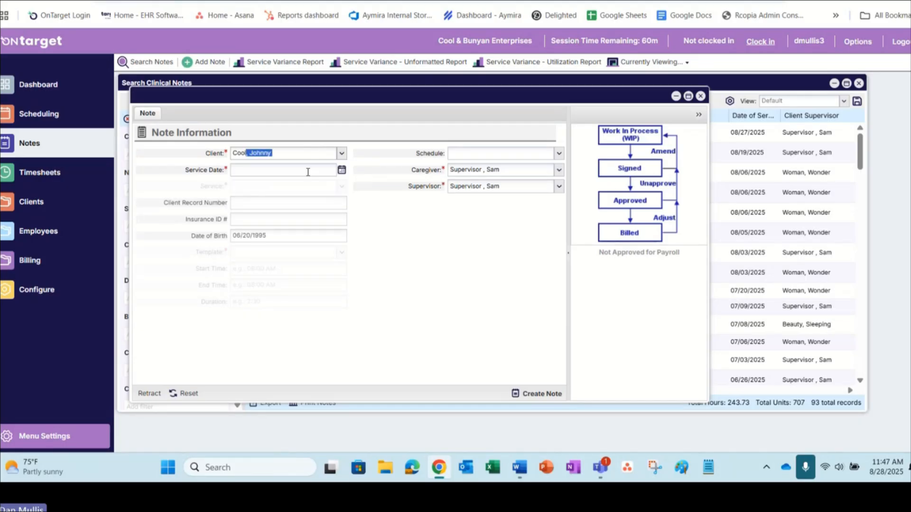
click(342, 170)
click(300, 260)
click(341, 187)
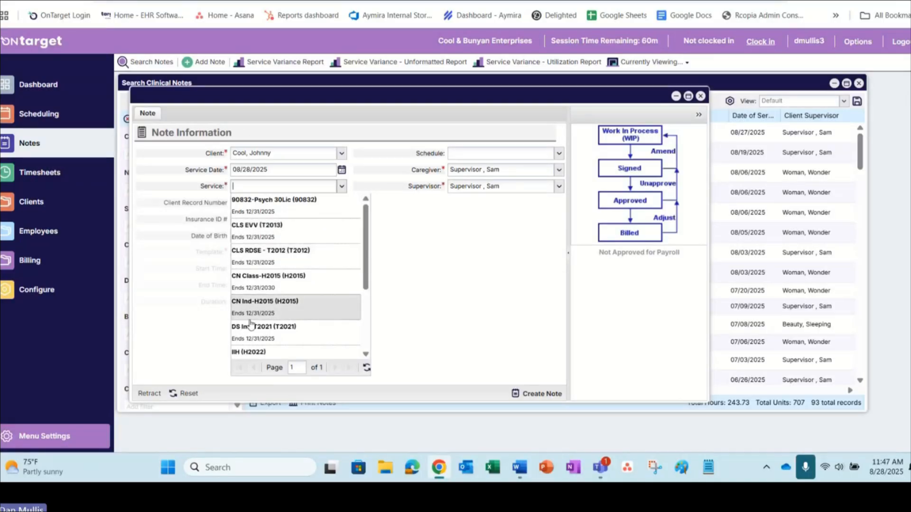
click(251, 327)
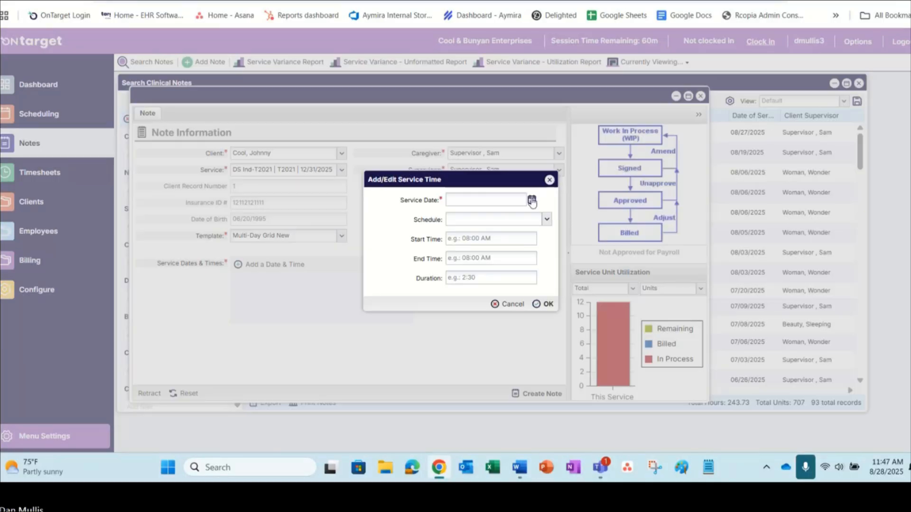
Step: Add a service time on 08/28/2025 from 07:00 AM to 10:00 AM and create the note
click(532, 200)
click(514, 289)
click(487, 240)
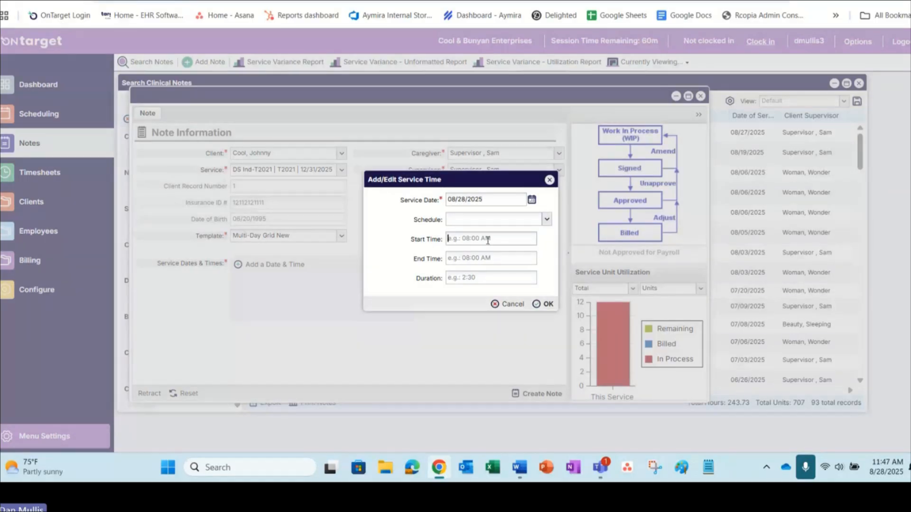
text(08:)
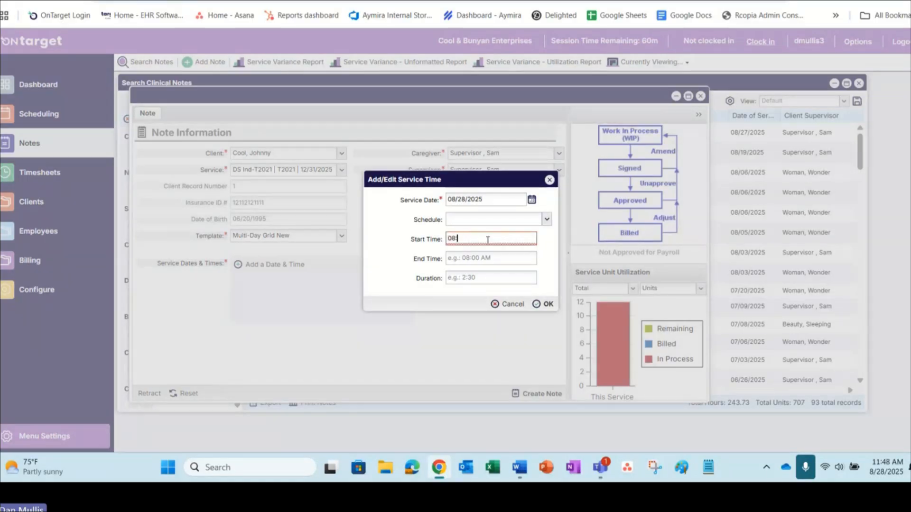
text(00)
key(Tab)
key(shift+Tab)
text(07:00)
key(Tab)
text(10:00)
key(Tab)
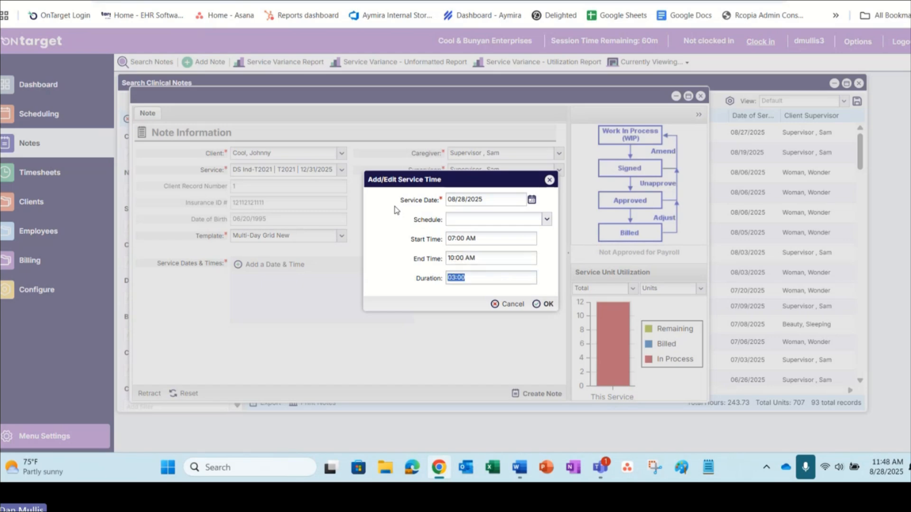
click(544, 303)
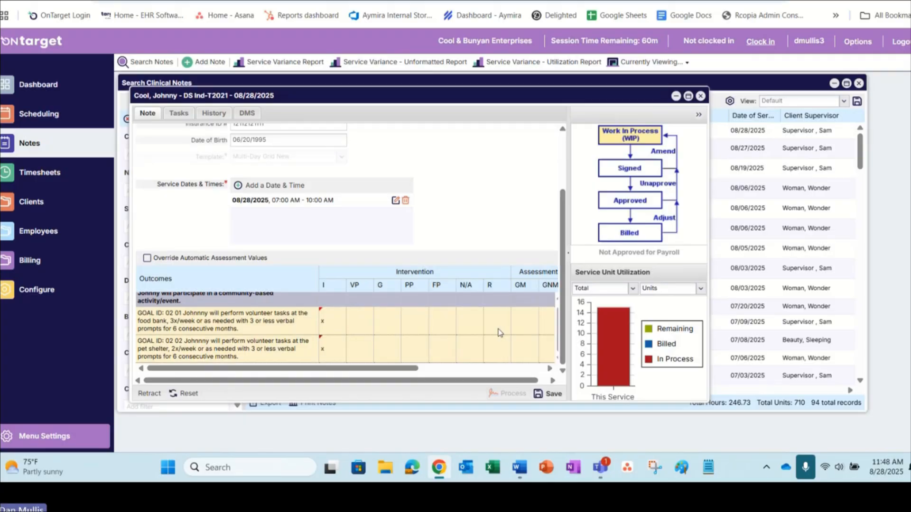
Step: Mark the GM assessment with x for both goals in the outcomes grid and save the 08/28/2025 note
click(463, 369)
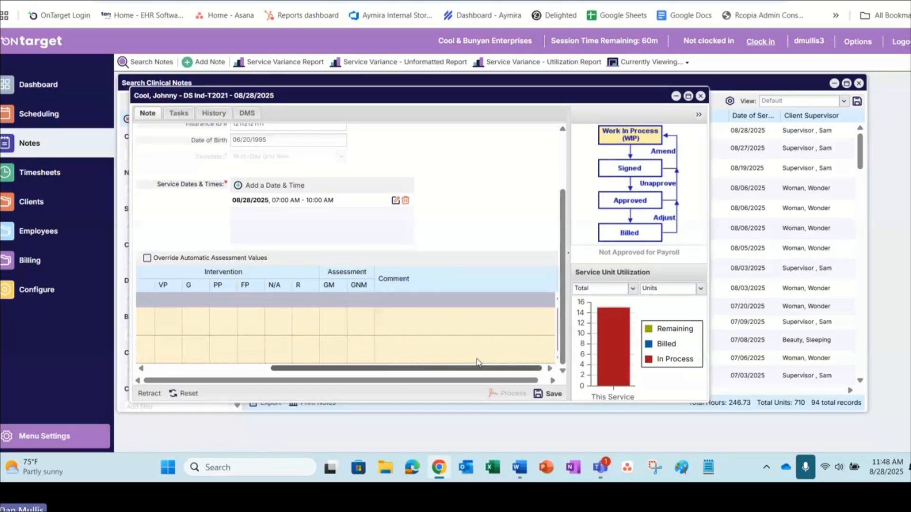
click(331, 321)
click(337, 345)
click(436, 247)
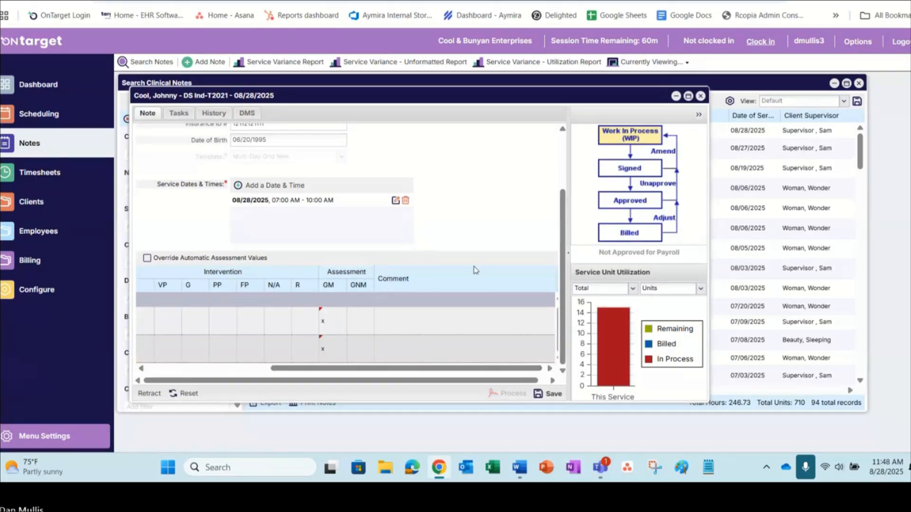
click(536, 391)
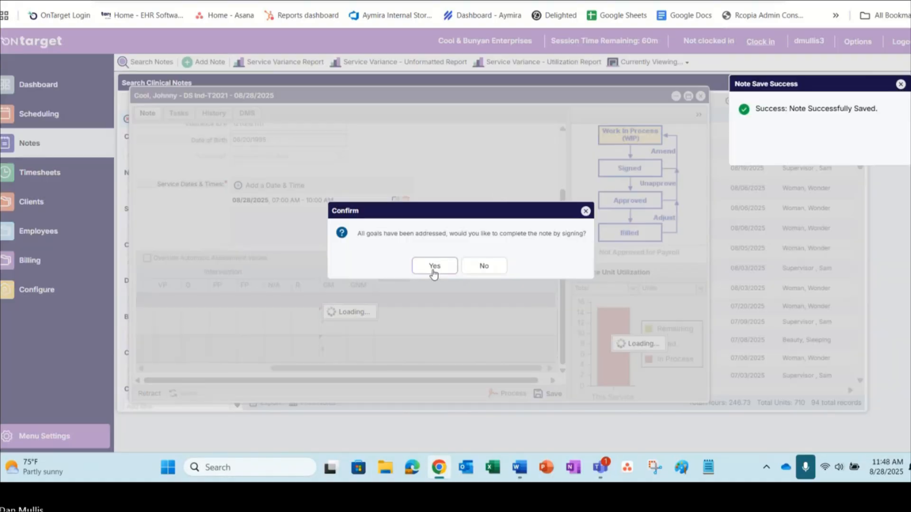
Step: Process the 08/28/2025 note with Sign Note and the signature password, continue despite the consent warnings, and close the note
click(433, 267)
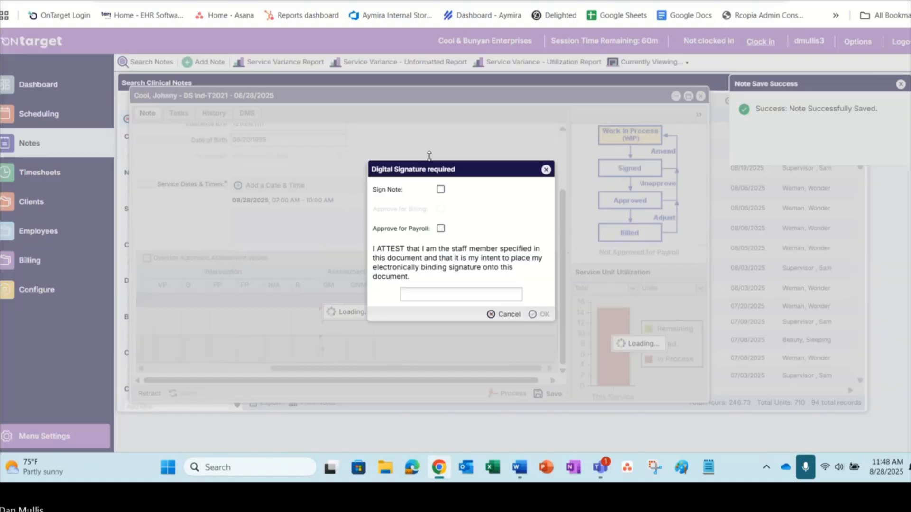
click(441, 190)
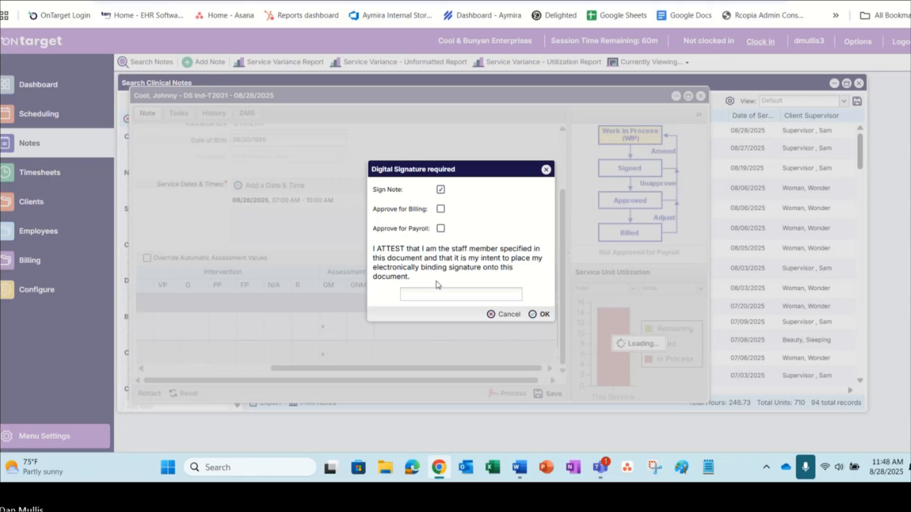
text(********)
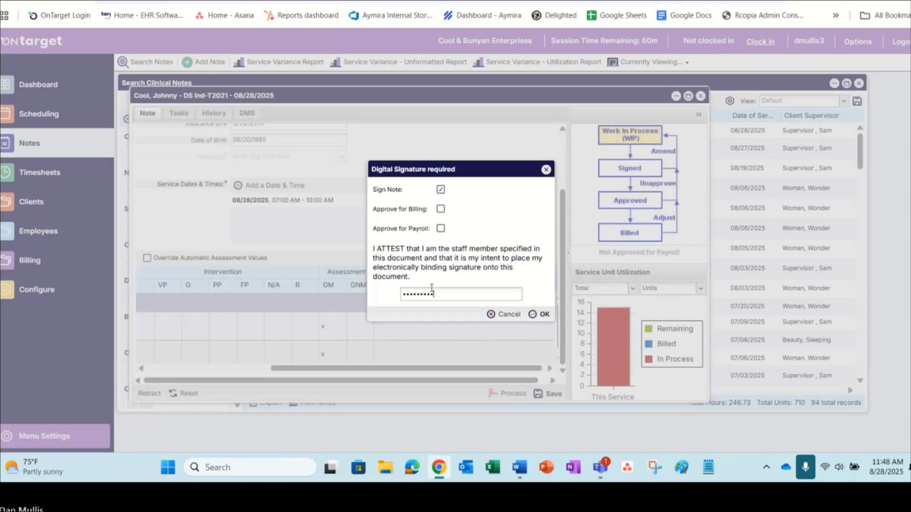
key(Return)
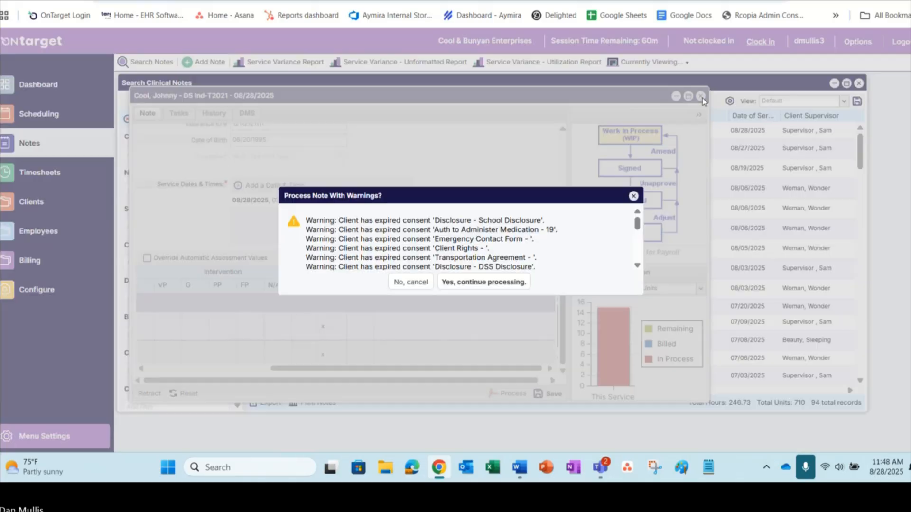
click(470, 281)
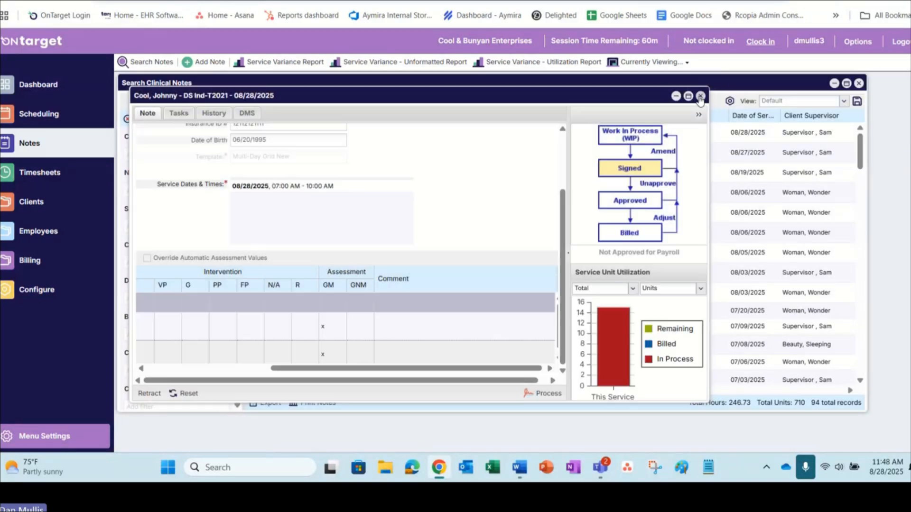
click(700, 96)
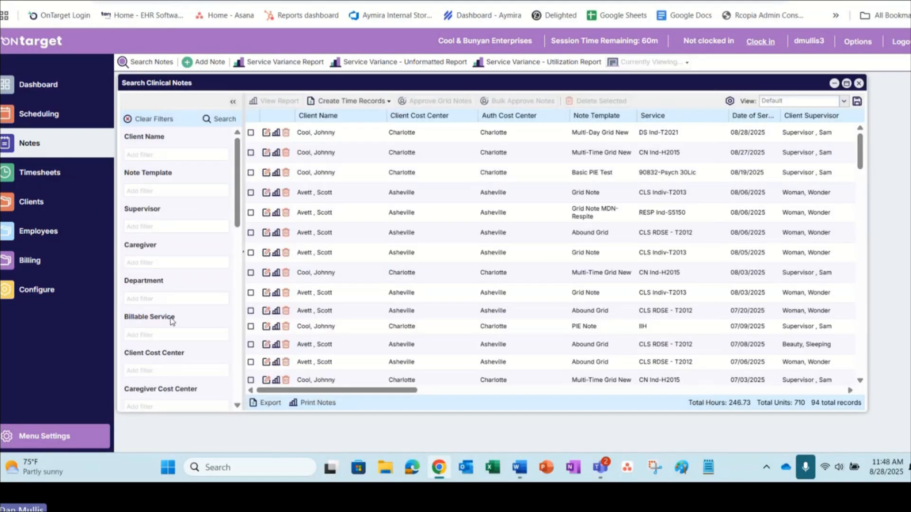
Step: Filter the clinical notes to a date of service starting 08/27/2025 and run the search
scroll(163, 280, down, 4)
click(157, 263)
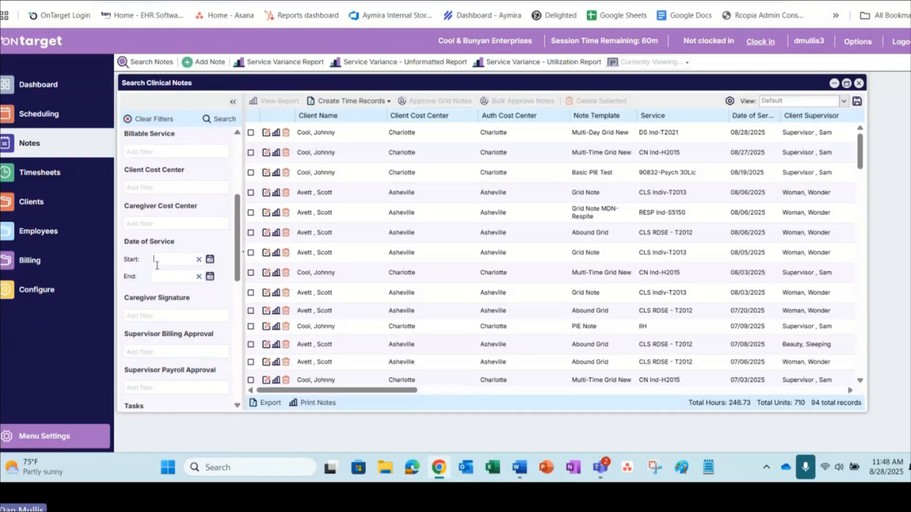
click(209, 259)
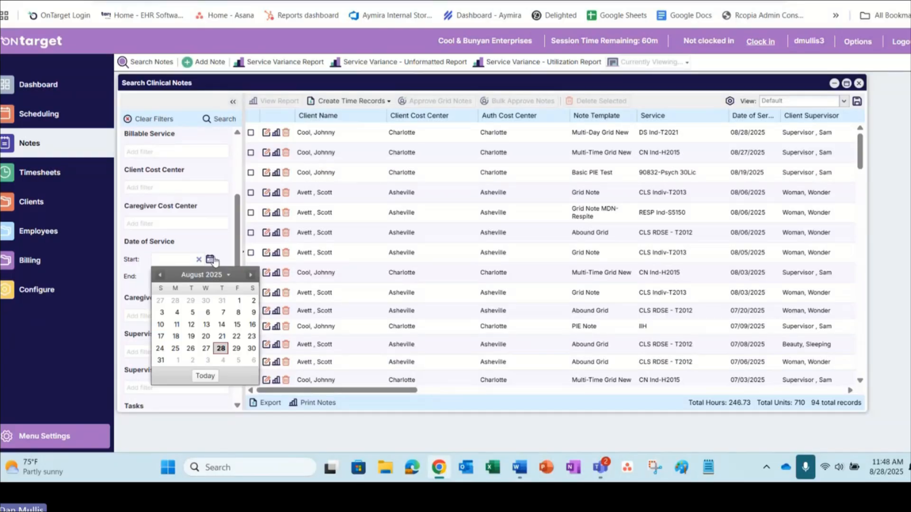
click(199, 351)
click(218, 120)
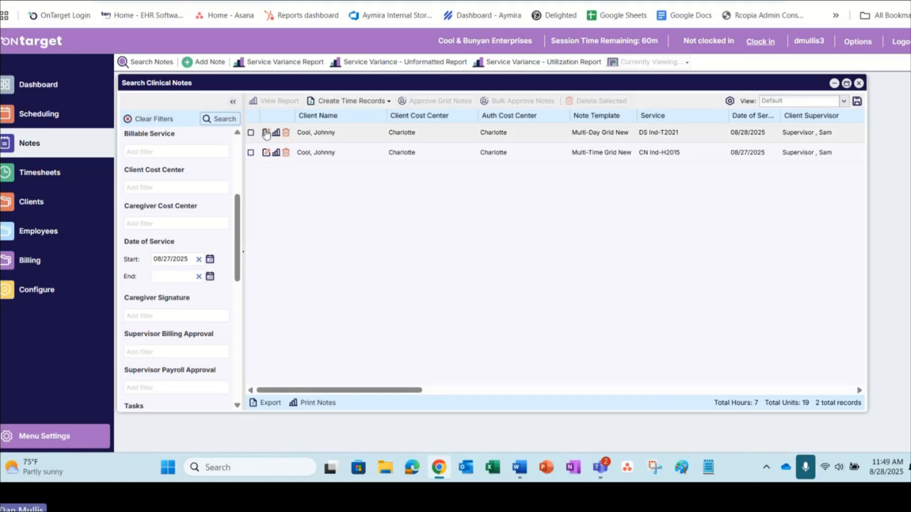
Step: Open the 08/28/2025 note and process it with Approve for Billing and Approve for Payroll, entering the signature password and accepting any warnings
double_click(321, 137)
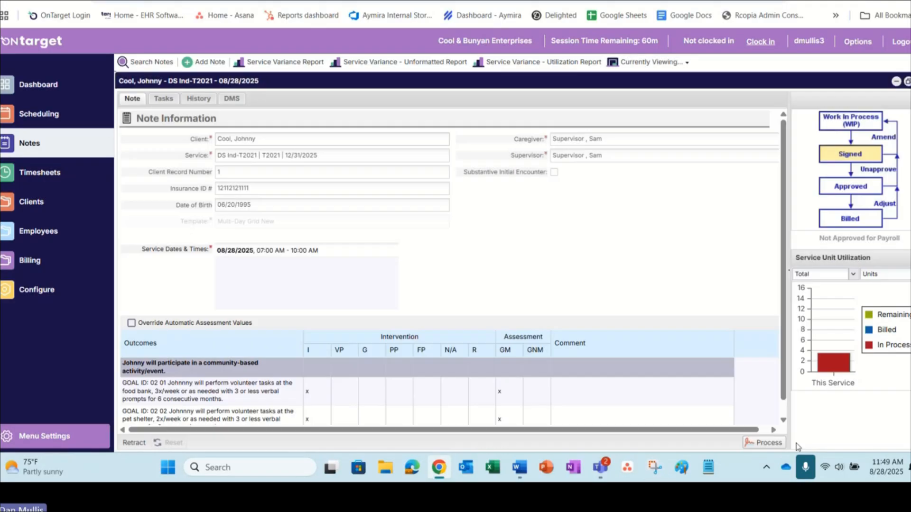
click(766, 443)
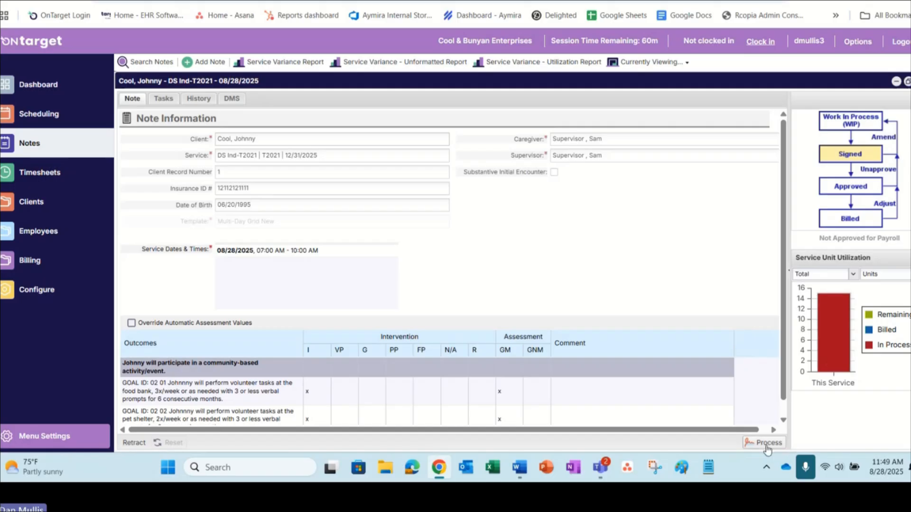
click(441, 209)
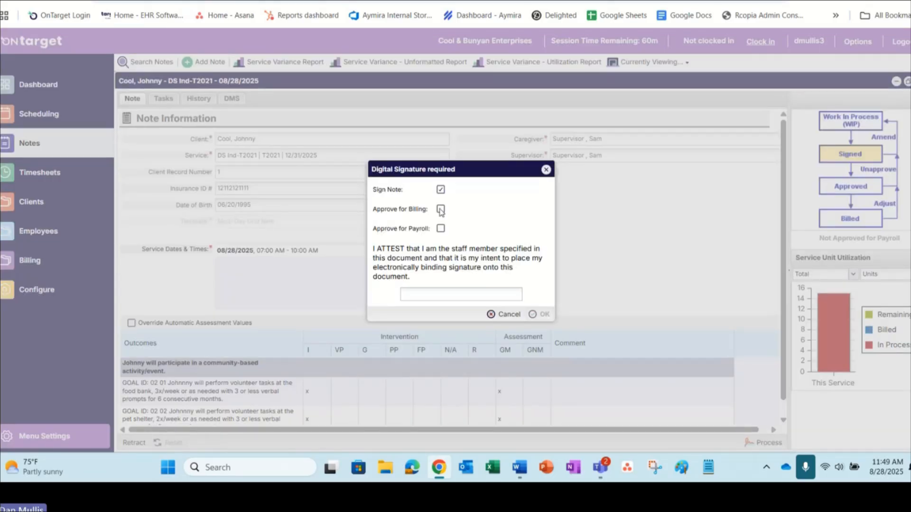
click(441, 229)
click(452, 294)
click(568, 46)
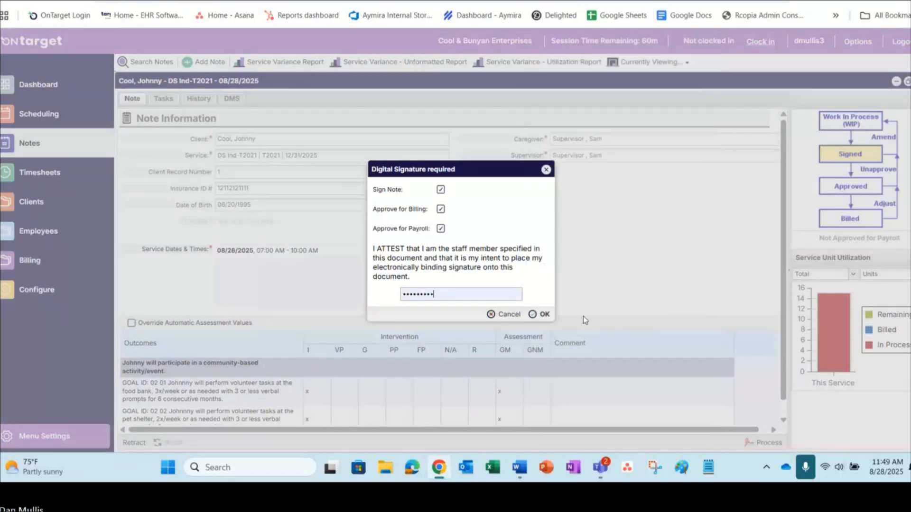
click(534, 314)
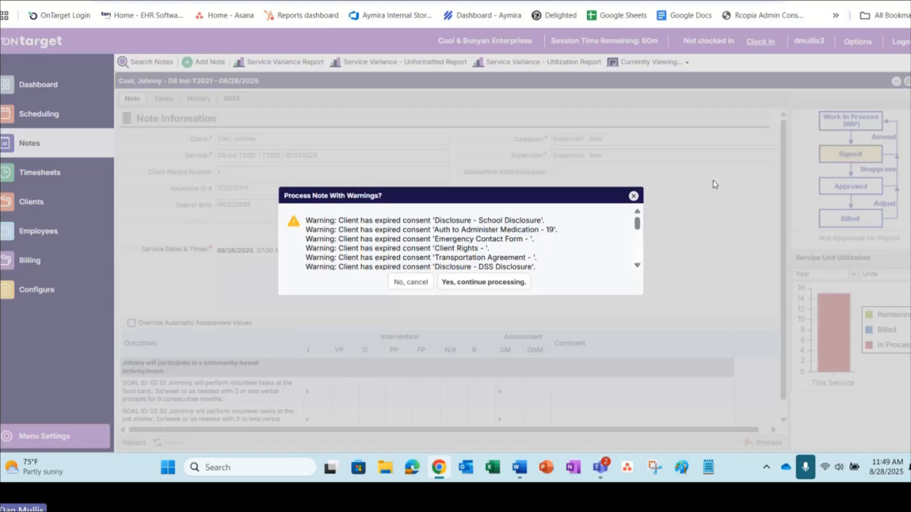
click(484, 282)
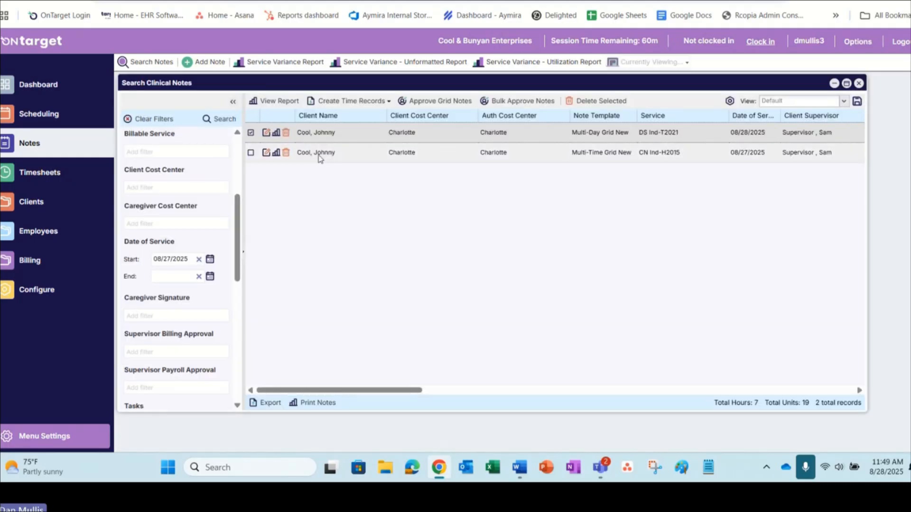
Step: Open the 08/27/2025 note and approve it for billing and payroll with the signature password, continuing past any warnings
double_click(319, 155)
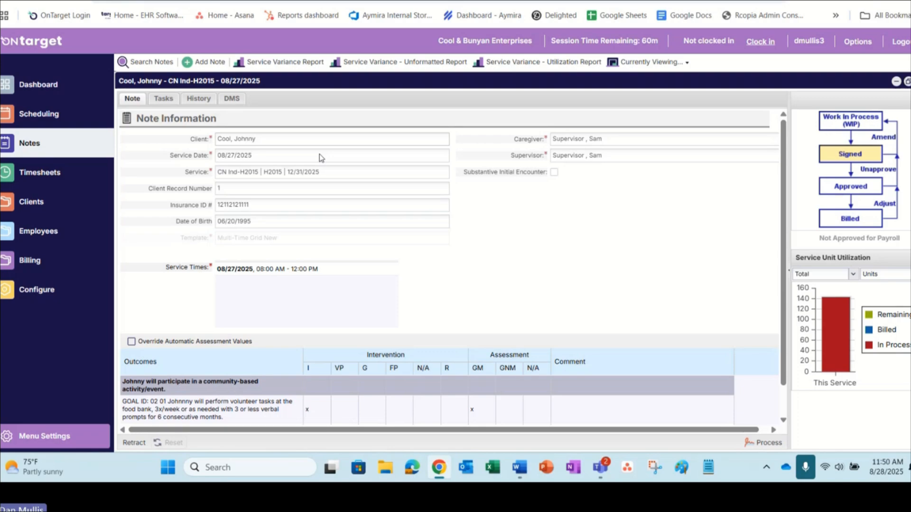
click(755, 443)
click(440, 209)
click(441, 228)
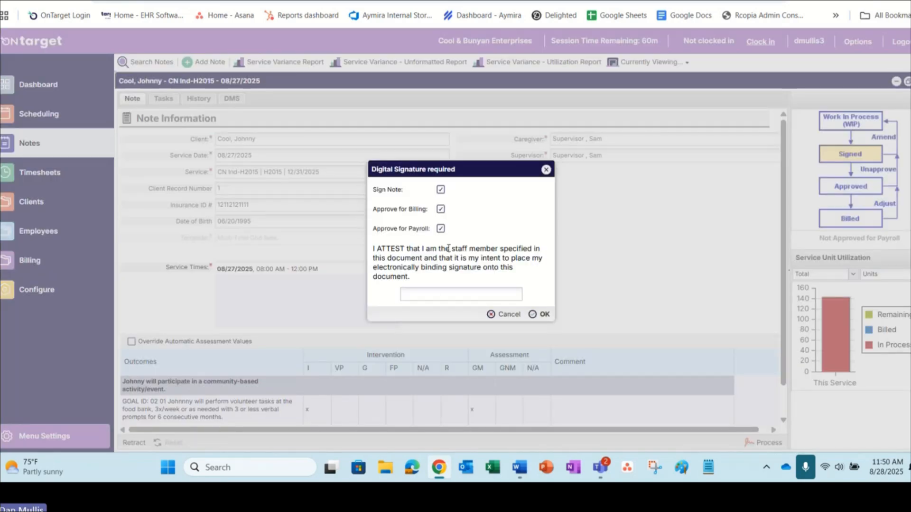
click(444, 290)
text(•••••••••)
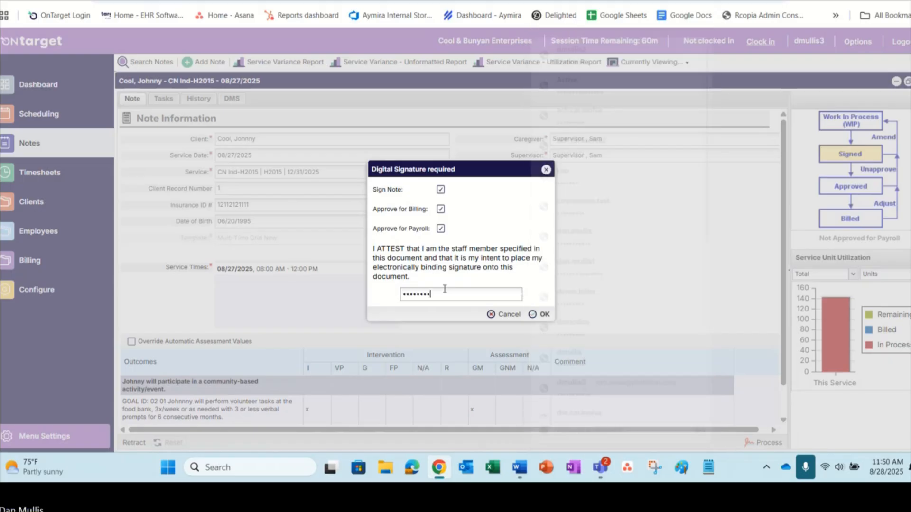
key(Return)
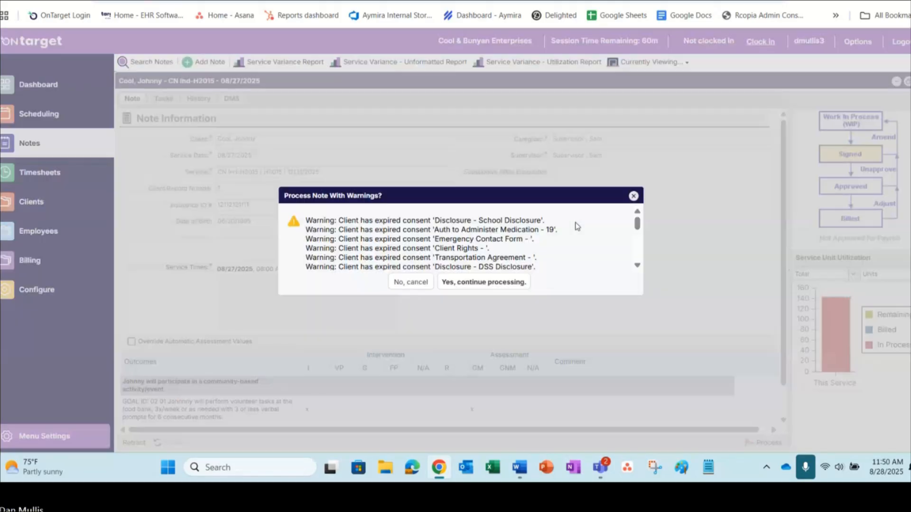
click(483, 282)
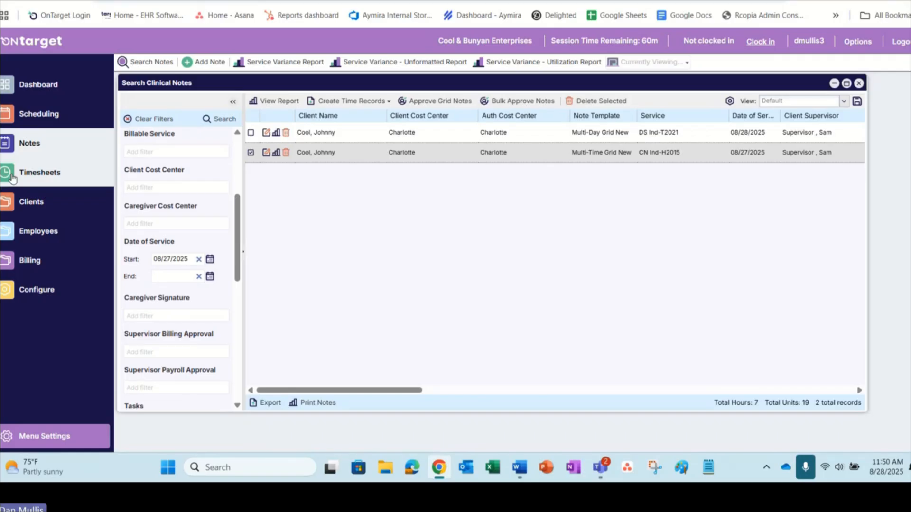
Step: Open the 08/16/2025 - 08/31/2025 timesheet and expand its daily records
click(13, 176)
scroll(148, 342, down, 1)
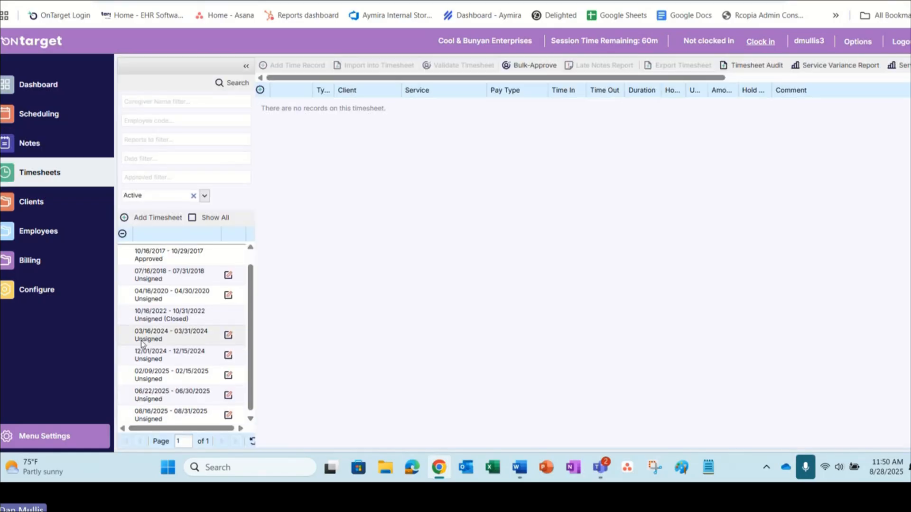
click(166, 411)
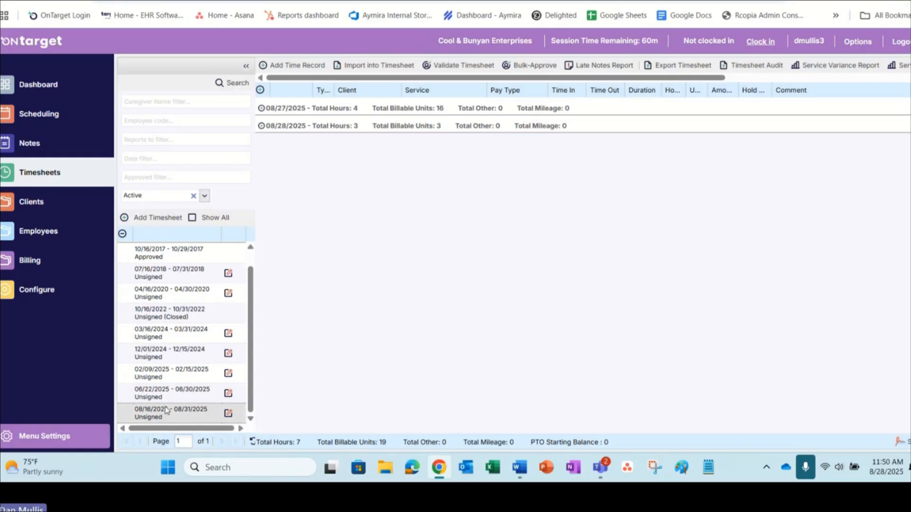
click(260, 89)
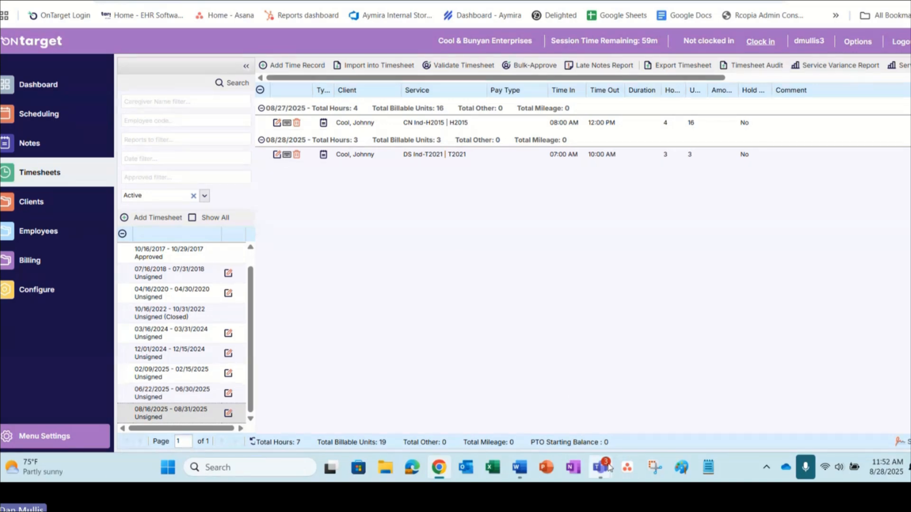
Step: Add and save a time record with pay type Mileage - Charlotte for 8/28/2025 with 30 units, and widen the timesheet's Units column
mouse_move(604, 467)
click(306, 66)
click(491, 135)
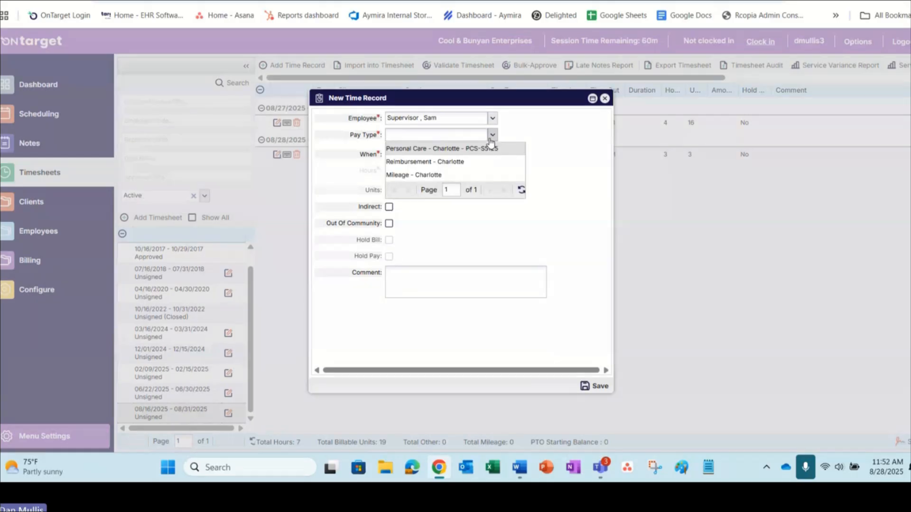
click(417, 175)
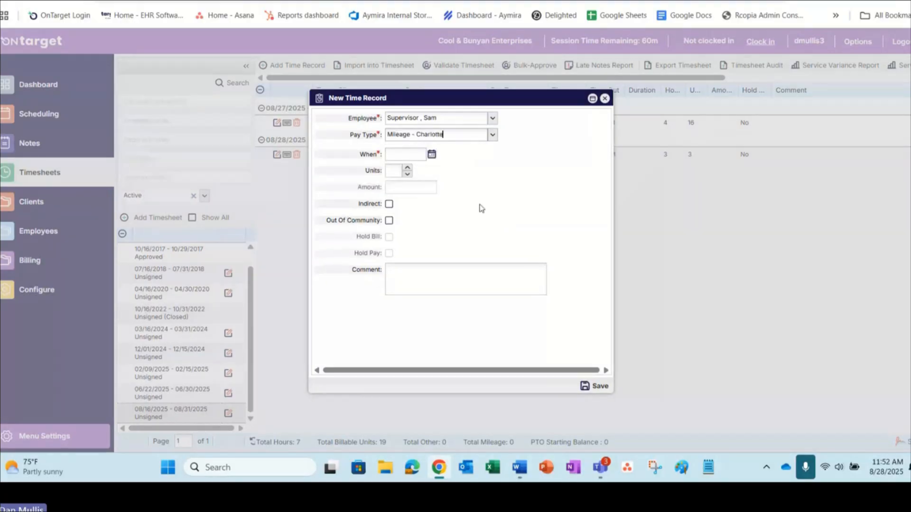
click(432, 156)
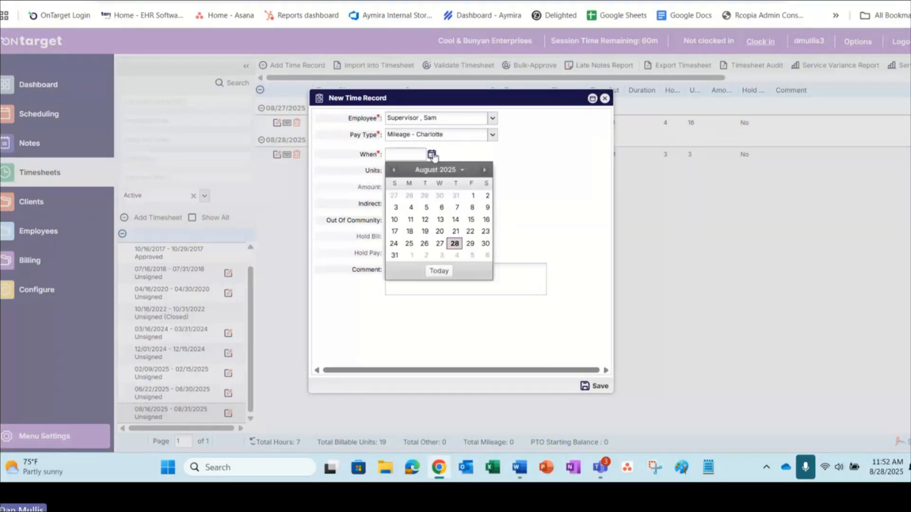
click(455, 245)
click(399, 172)
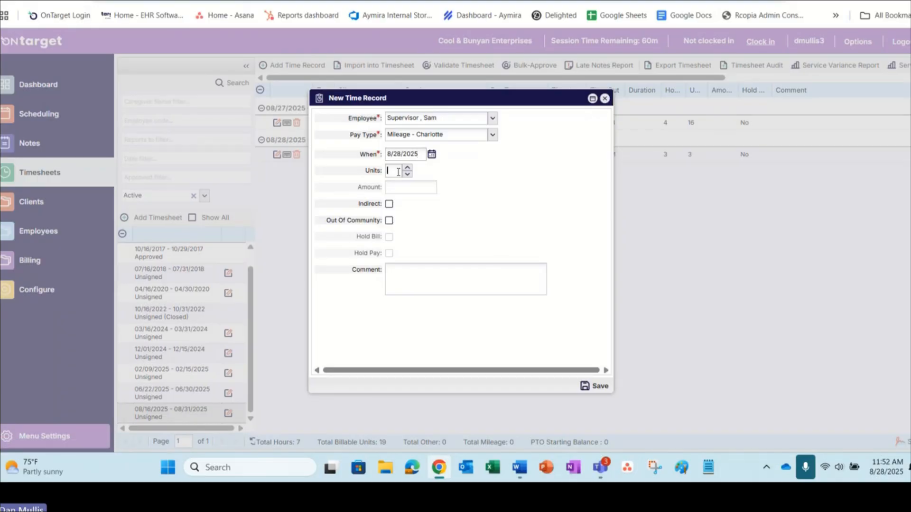
text(30)
click(594, 385)
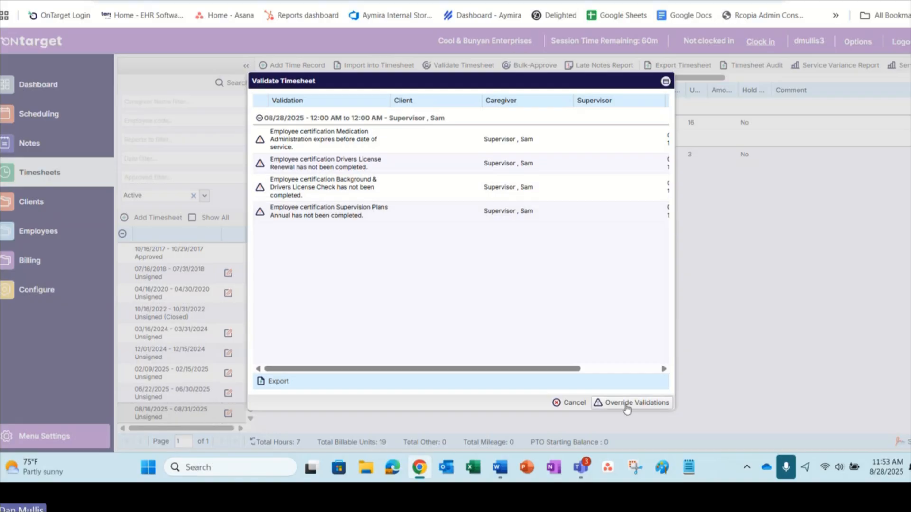
click(625, 405)
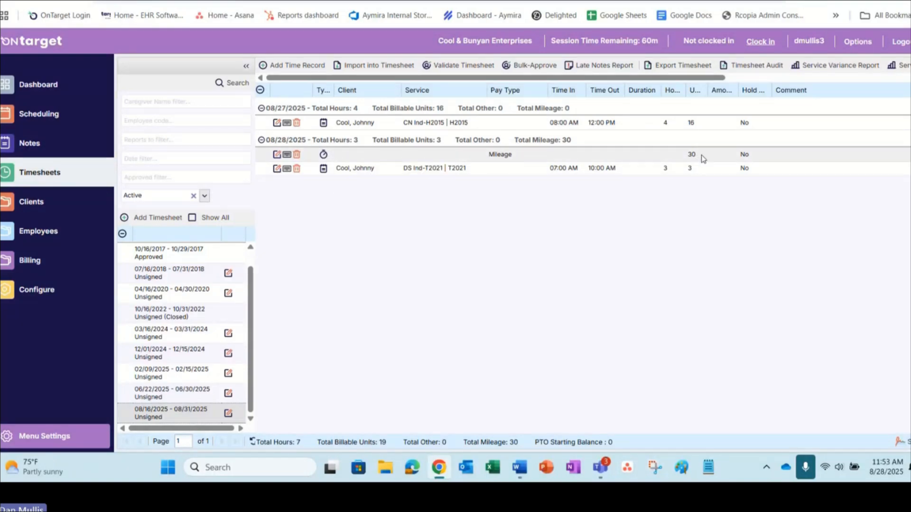
drag(708, 90, 742, 99)
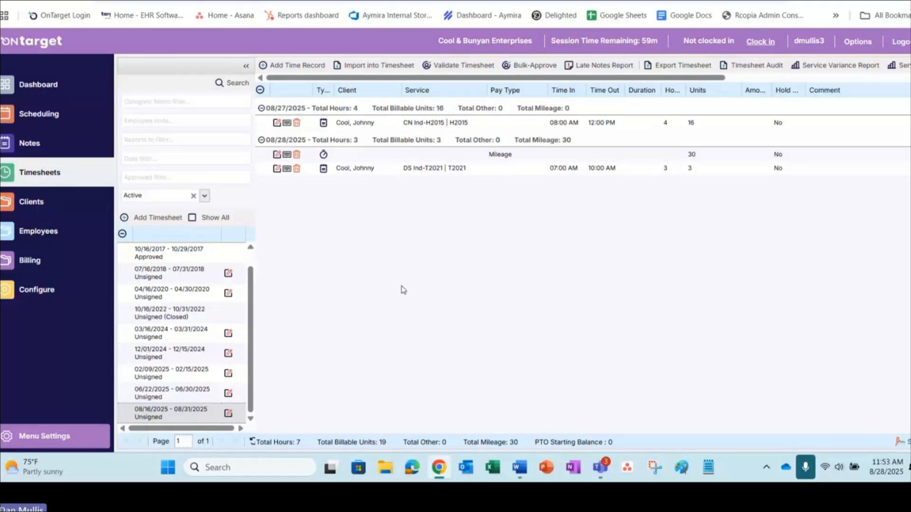
Step: Sign the 08/16/2025 - 08/31/2025 timesheet, replacing the autofilled entry with the signature password, and dismiss the browser's offer to update the saved password
click(906, 442)
key(ctrl+v)
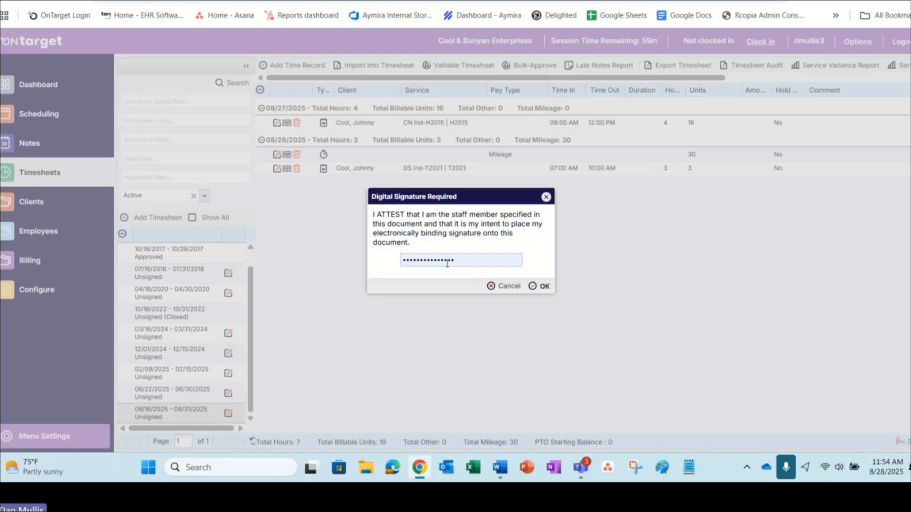
click(544, 287)
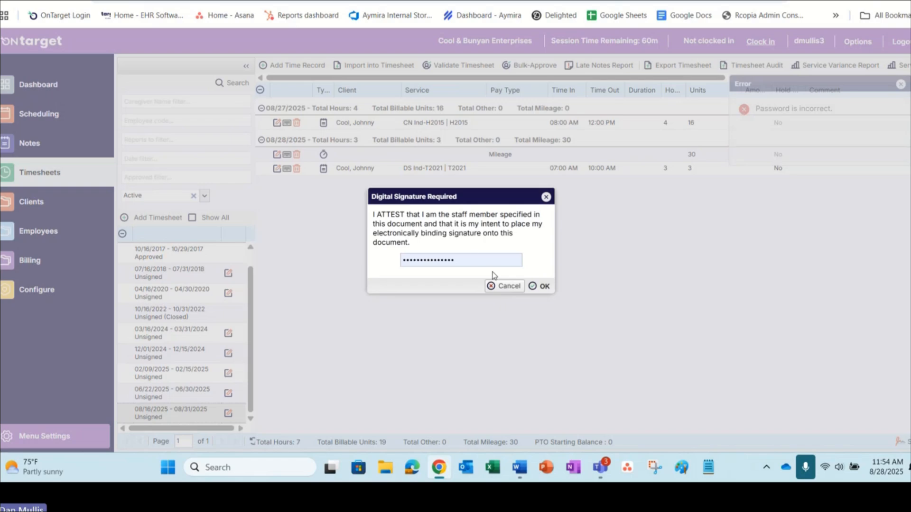
click(455, 258)
drag(454, 258, 364, 256)
text(••••••••)
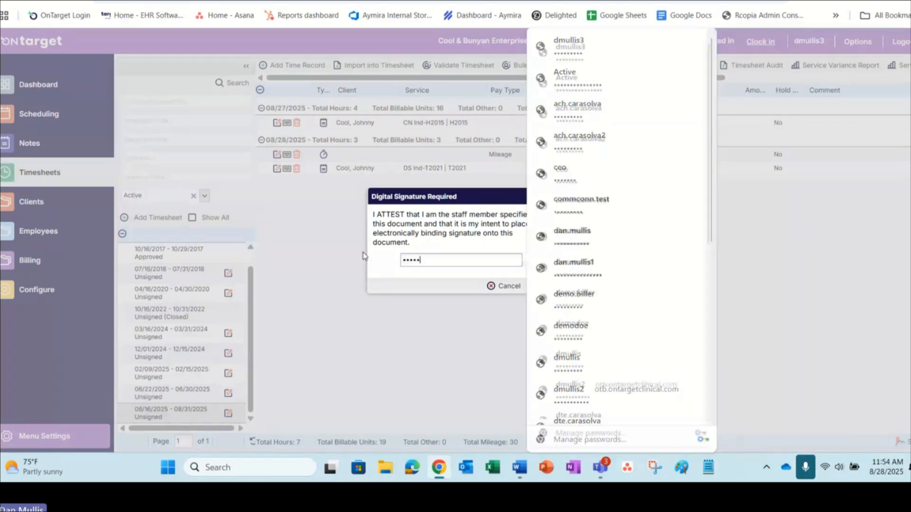
key(Return)
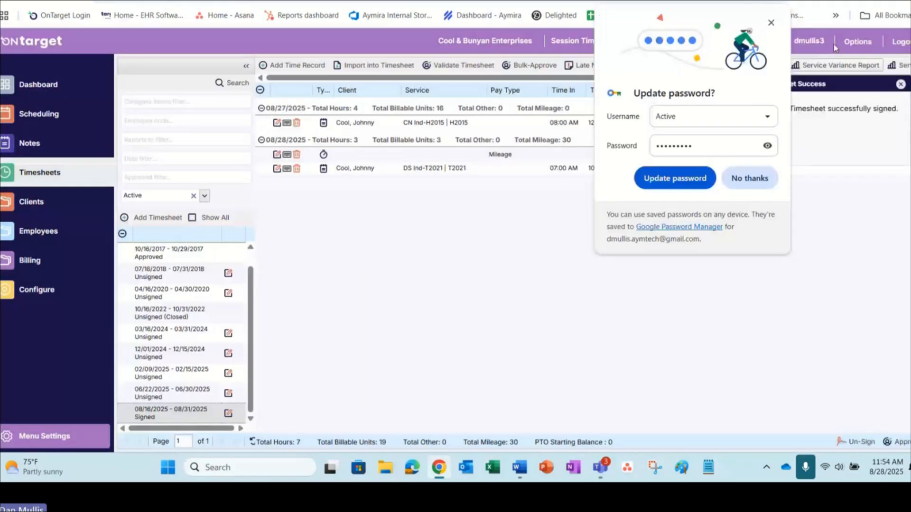
click(771, 23)
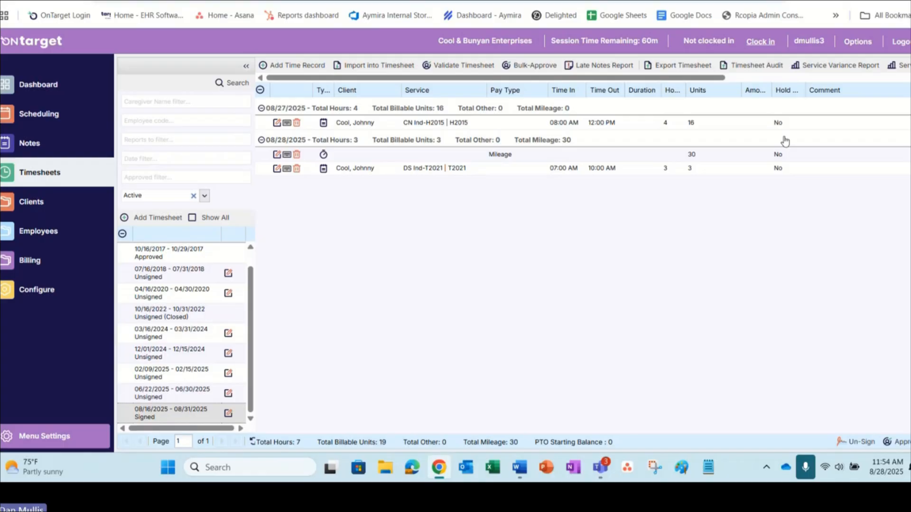
Step: Run the Timesheet Audit report for pay period 08/16/2025 to 08/31/2025 and enlarge it to review its columns
click(739, 69)
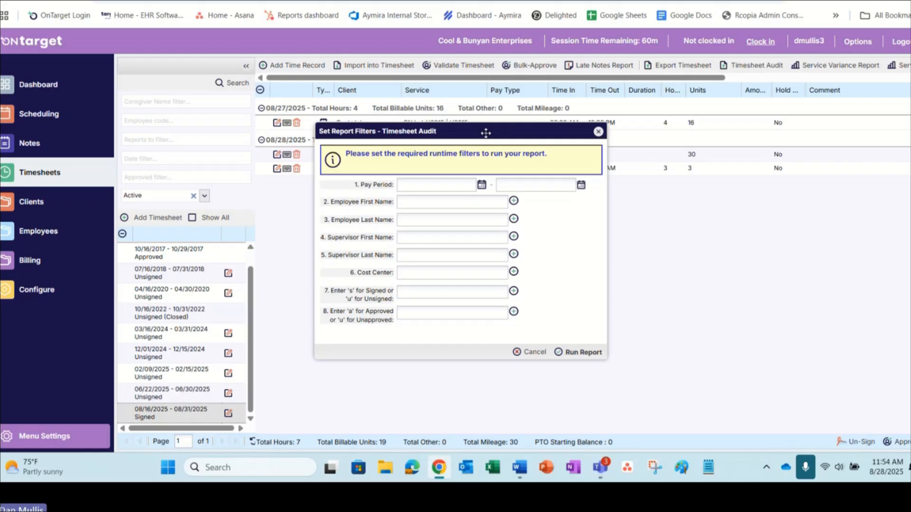
click(422, 183)
text(08/16/2025)
key(Tab)
text(08/31/2025)
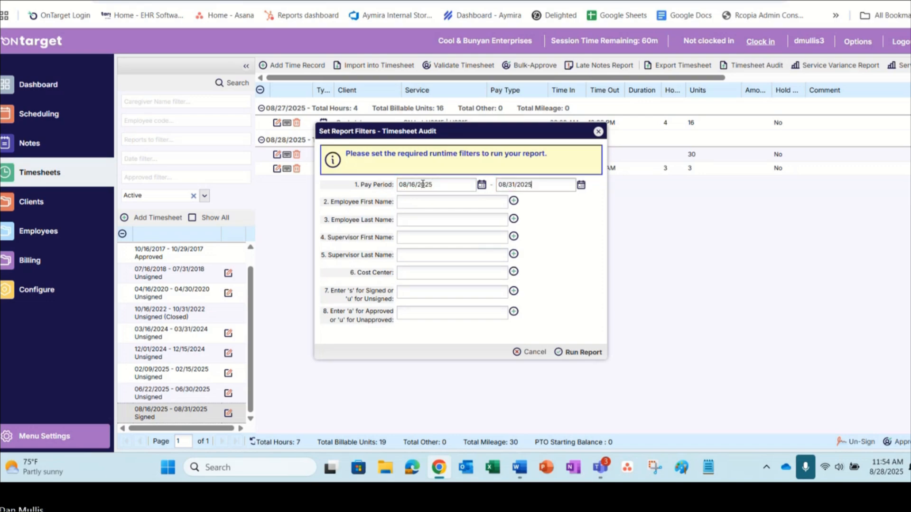
click(584, 352)
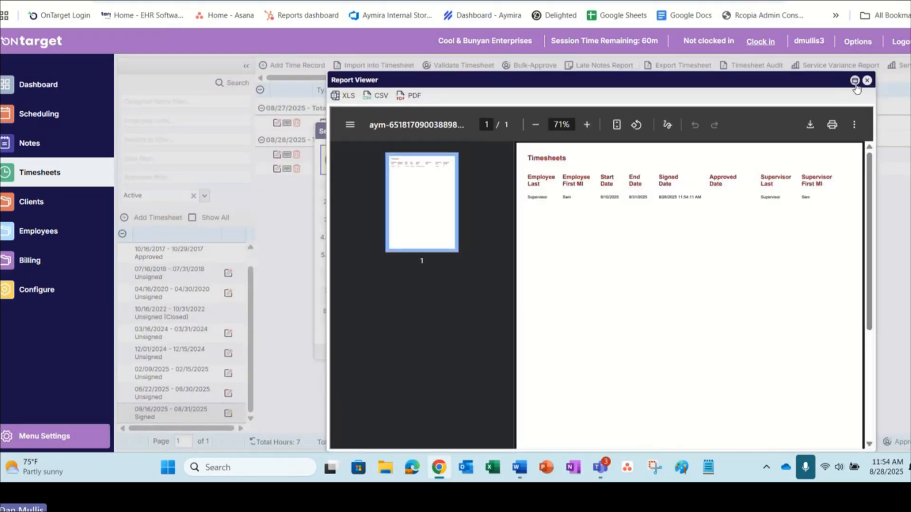
click(849, 80)
scroll(638, 264, up, 2)
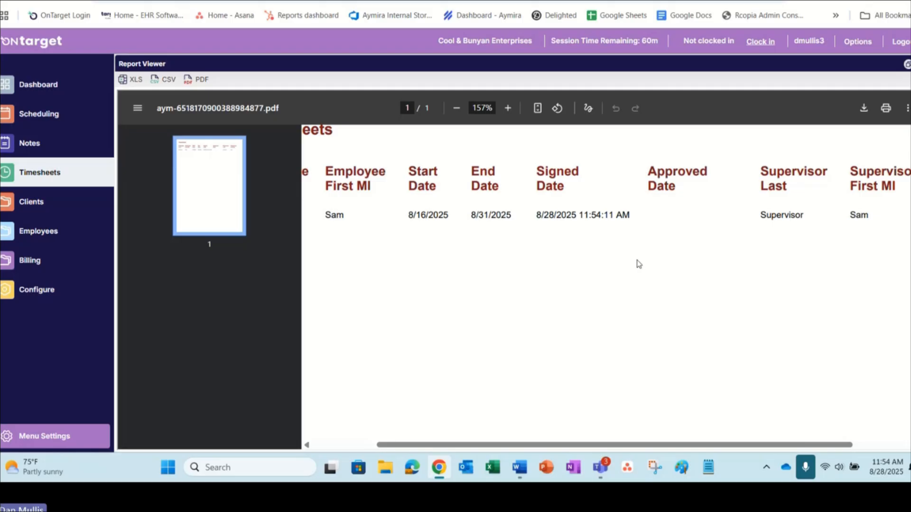
scroll(639, 263, down, 3)
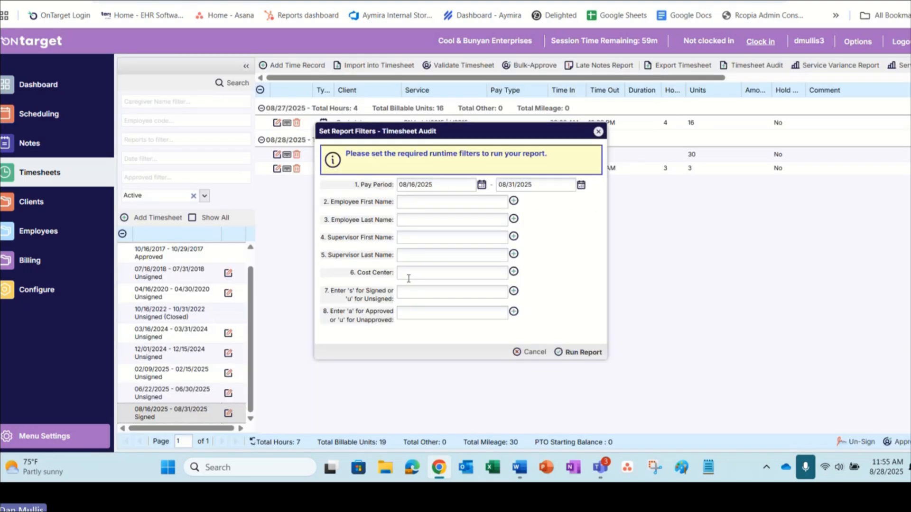
Step: Rerun the audit report filtered to signed "s" and unapproved "u" timesheets, view it enlarged, and close the report and its filters
click(423, 314)
click(427, 293)
text(s)
click(422, 313)
text(u)
click(579, 352)
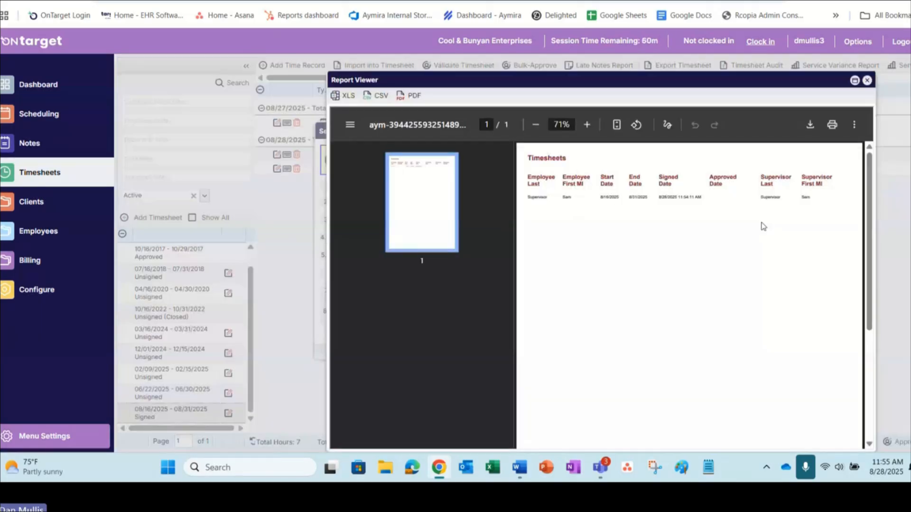
click(854, 80)
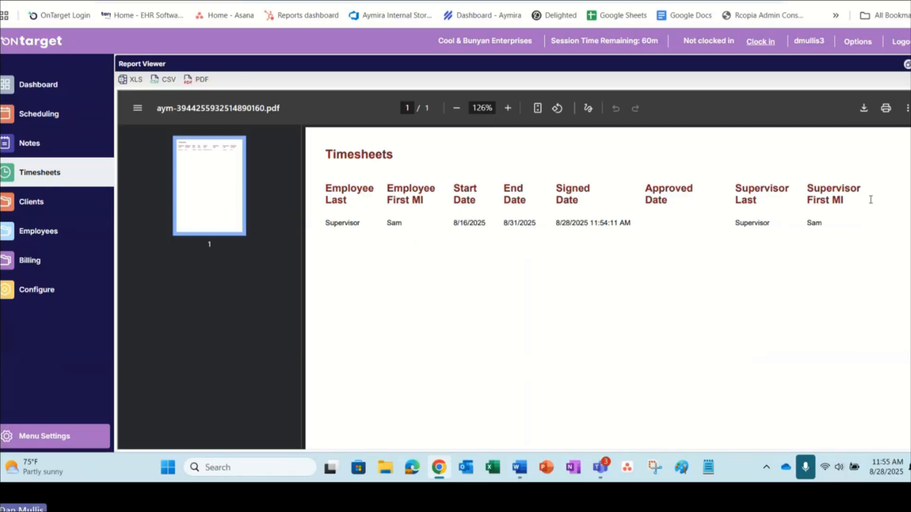
click(906, 64)
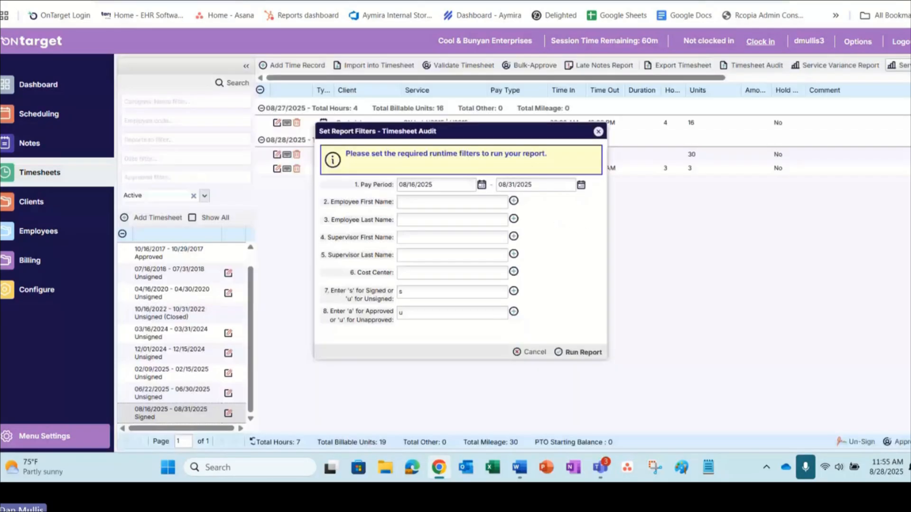
click(598, 133)
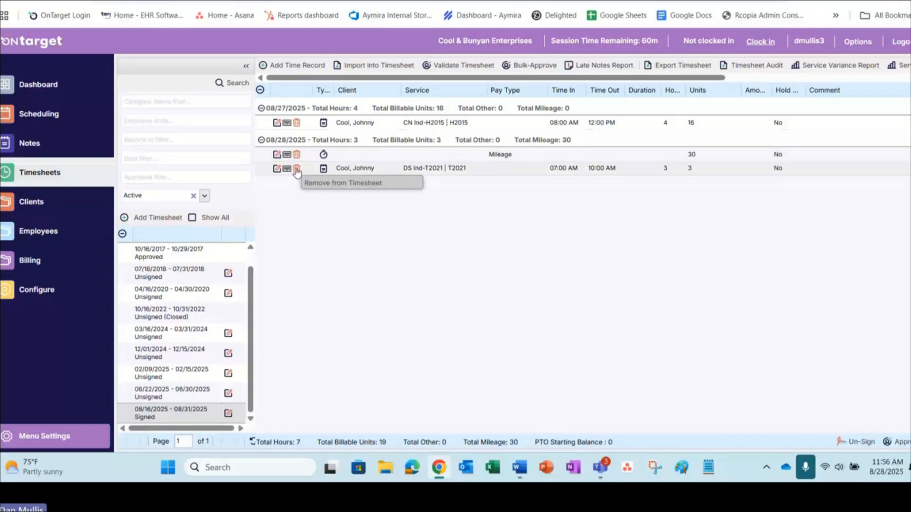
Step: Open the 06/22/2025 - 06/30/2025 timesheet, expand its daily records, and remove the time record from it
click(171, 393)
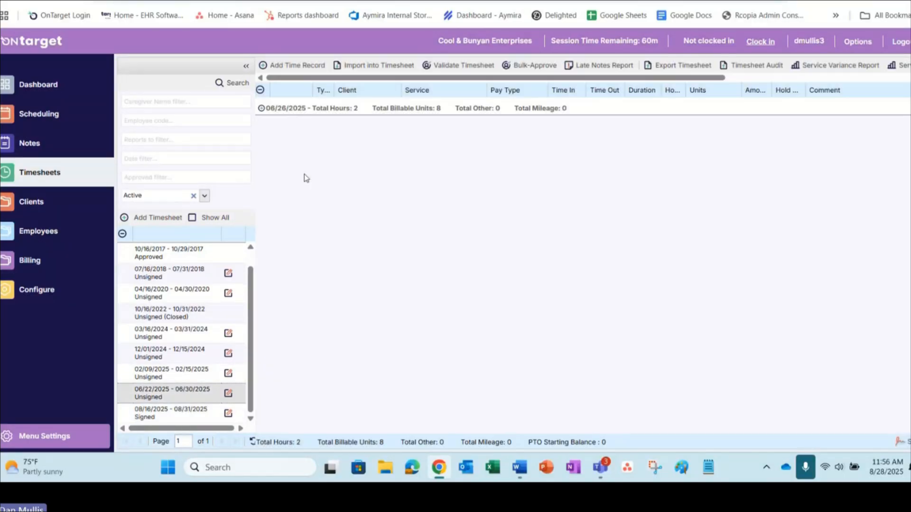
click(260, 91)
click(260, 90)
click(296, 122)
click(433, 265)
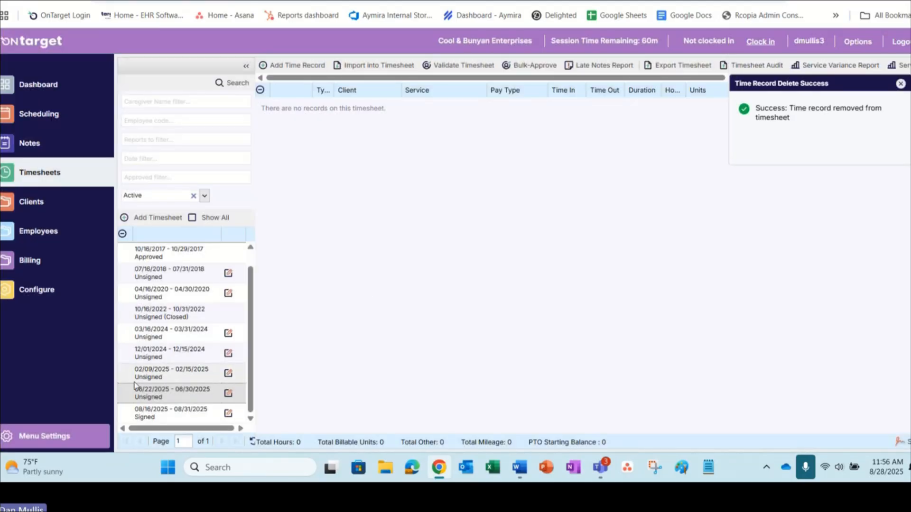
Step: Reload the timesheets page and reopen the emptied 06/22/2025 - 06/30/2025 timesheet
click(180, 393)
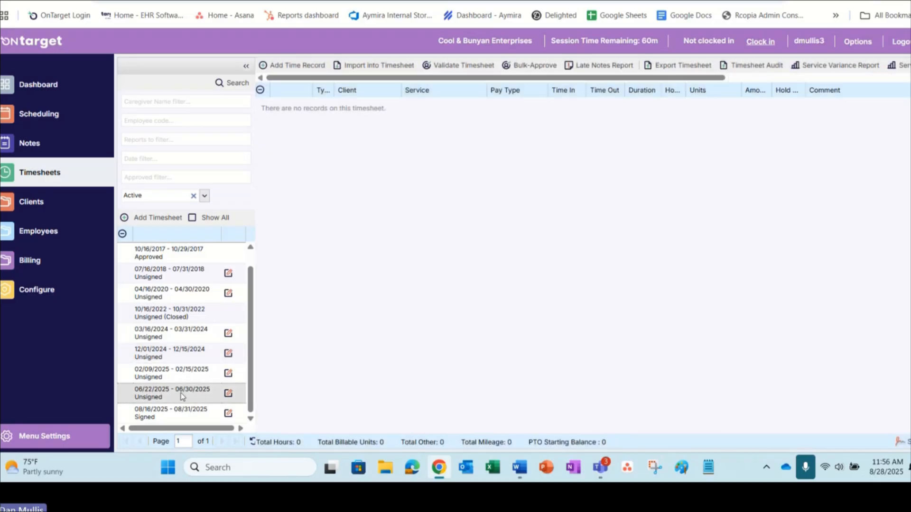
click(180, 378)
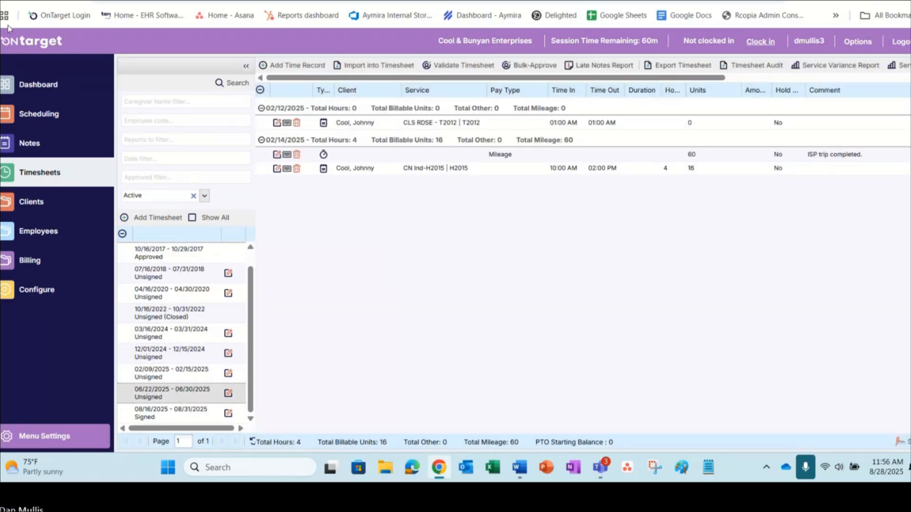
click(44, 1)
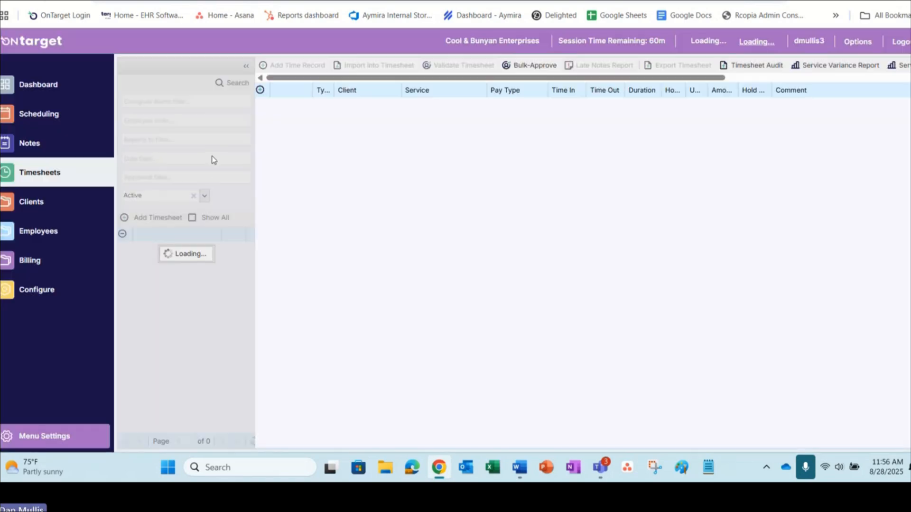
scroll(157, 408, down, 1)
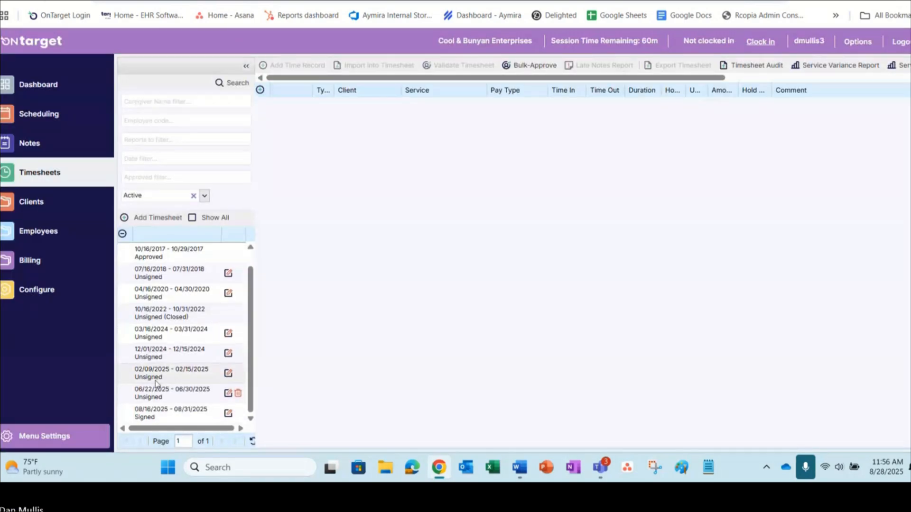
click(157, 392)
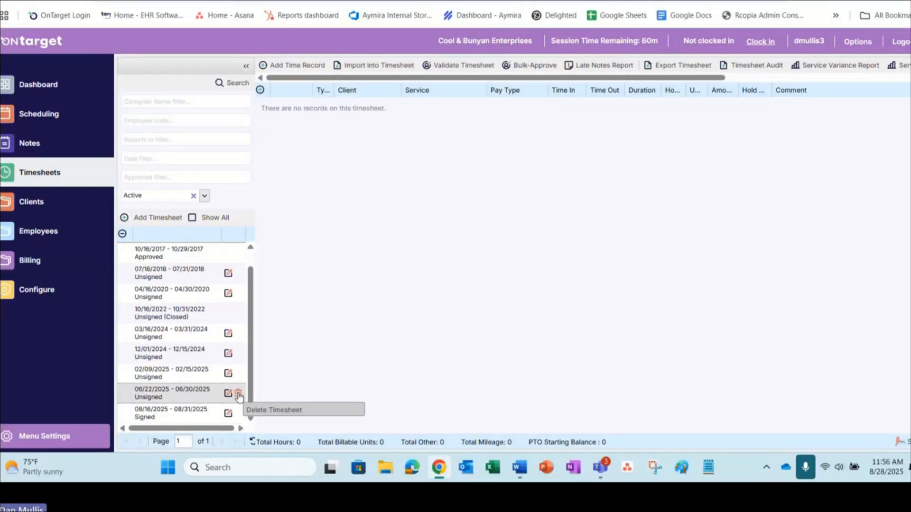
Step: Switch to the signed 08/16/2025 - 08/31/2025 timesheet and expand all its daily records
click(173, 417)
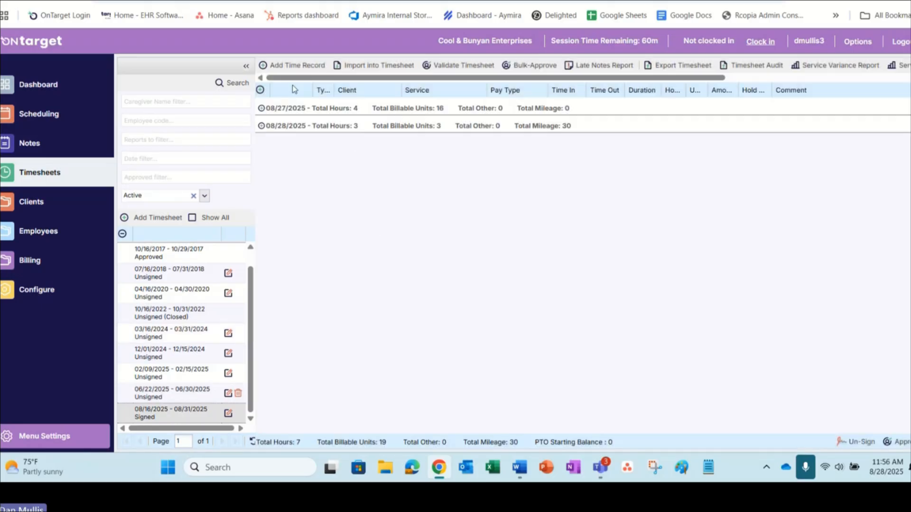
click(260, 90)
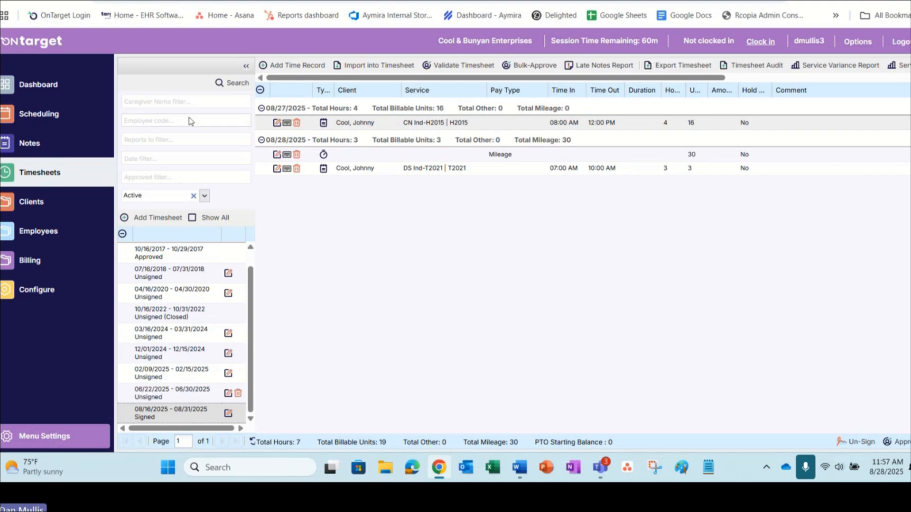
Step: Filter the timesheet list by start date 08/16/2025 and end date 08/31/2025
click(160, 160)
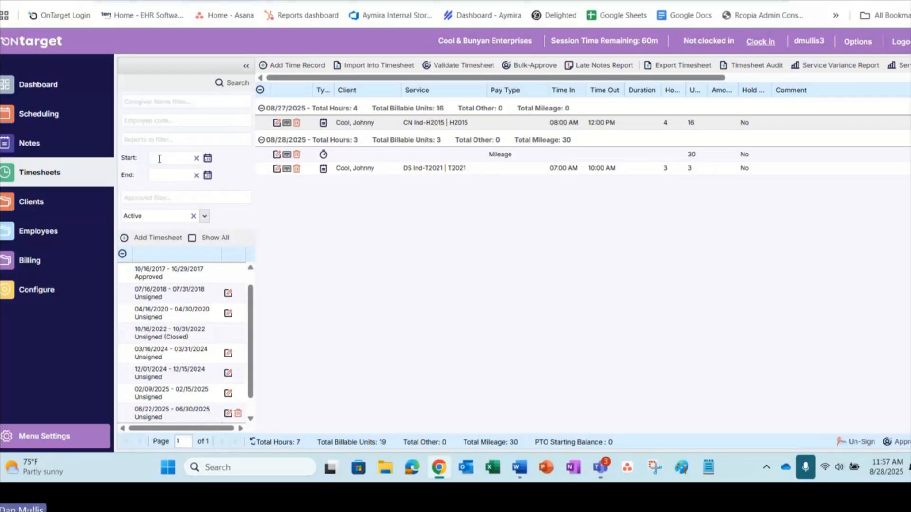
scroll(174, 337, down, 1)
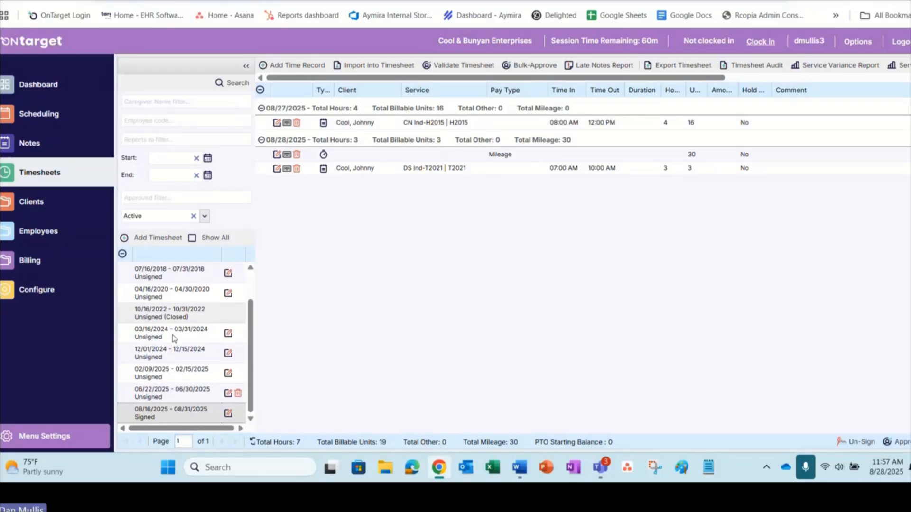
text(081)
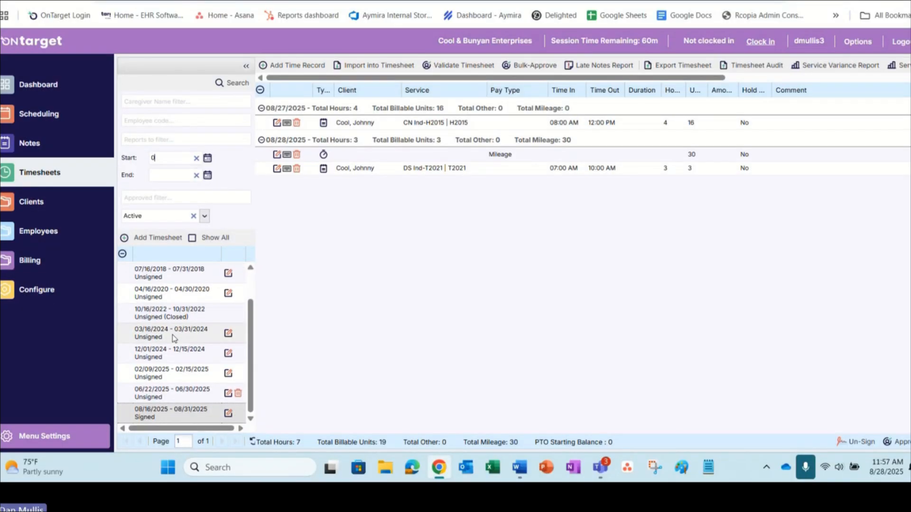
key(BackSpace)
text(/16/2025)
text(08/23)
key(BackSpace)
key(BackSpace)
text(31/2025)
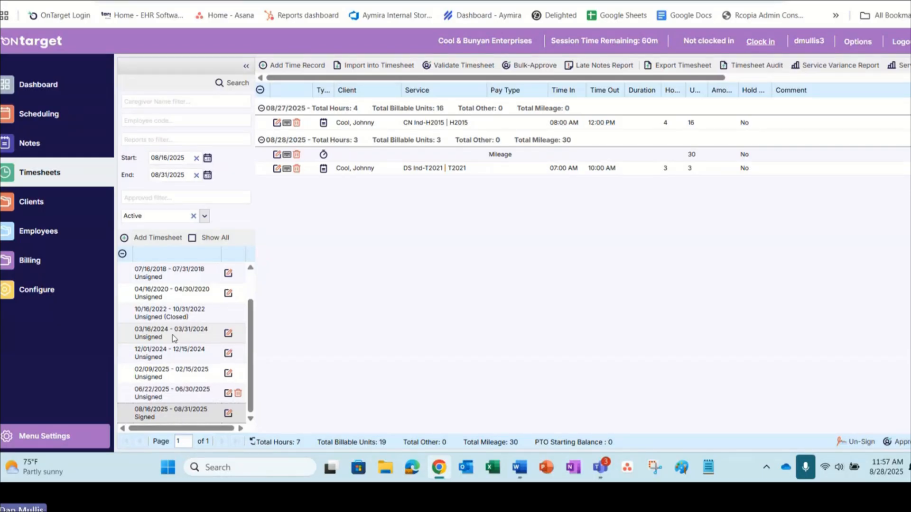
click(231, 82)
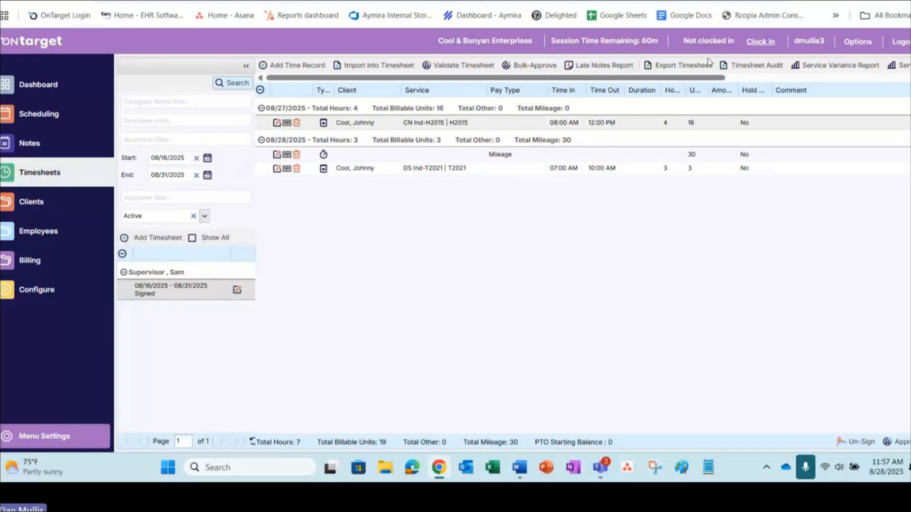
Step: Export the selected timesheet, review both pages of the enlarged report, and close it
click(695, 67)
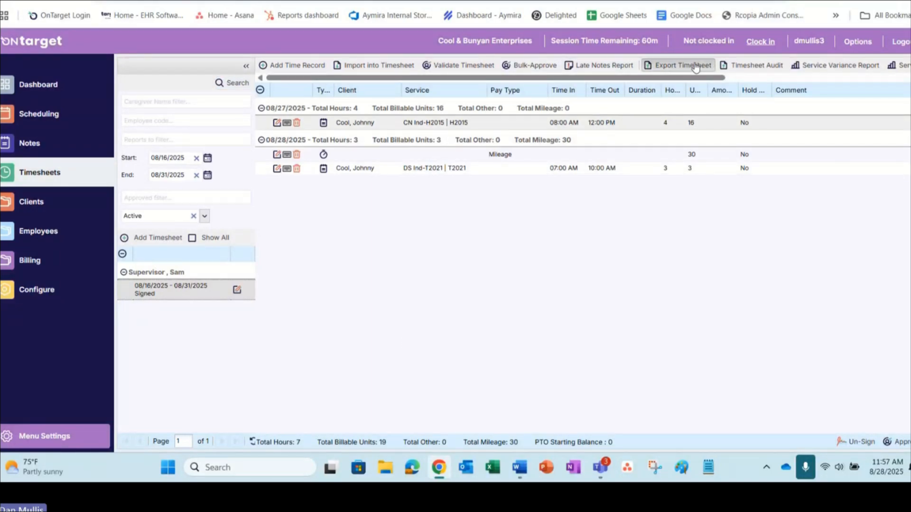
click(429, 264)
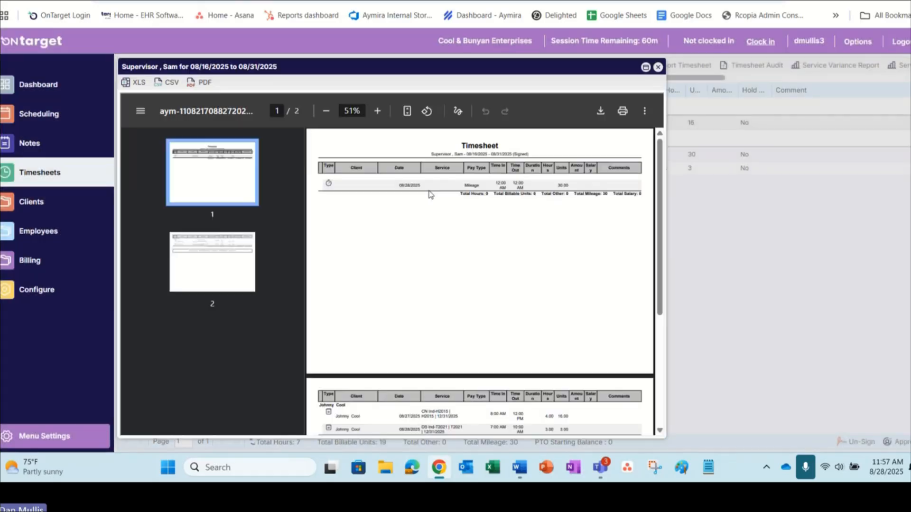
click(645, 68)
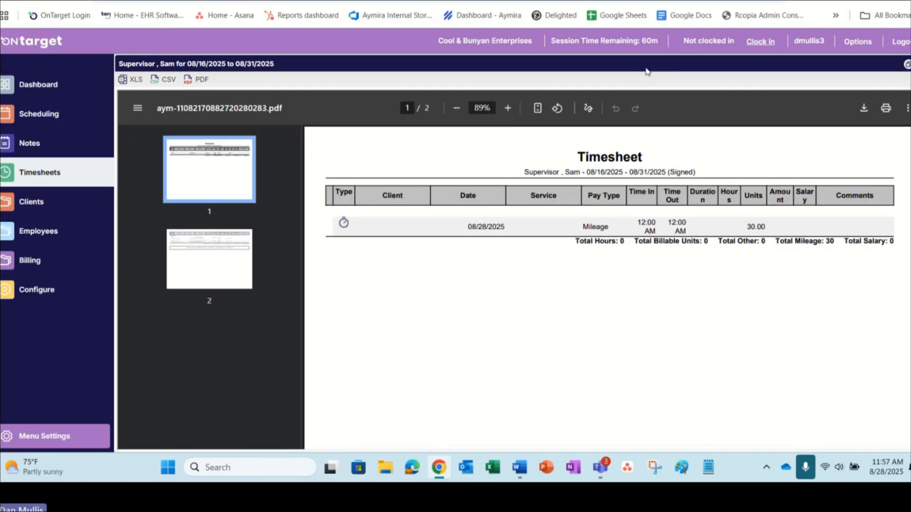
scroll(605, 238, down, 5)
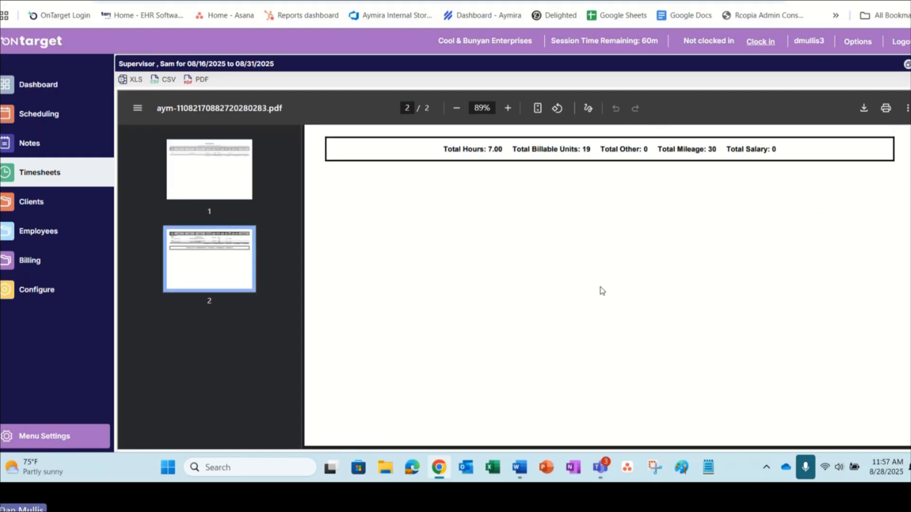
scroll(638, 254, up, 10)
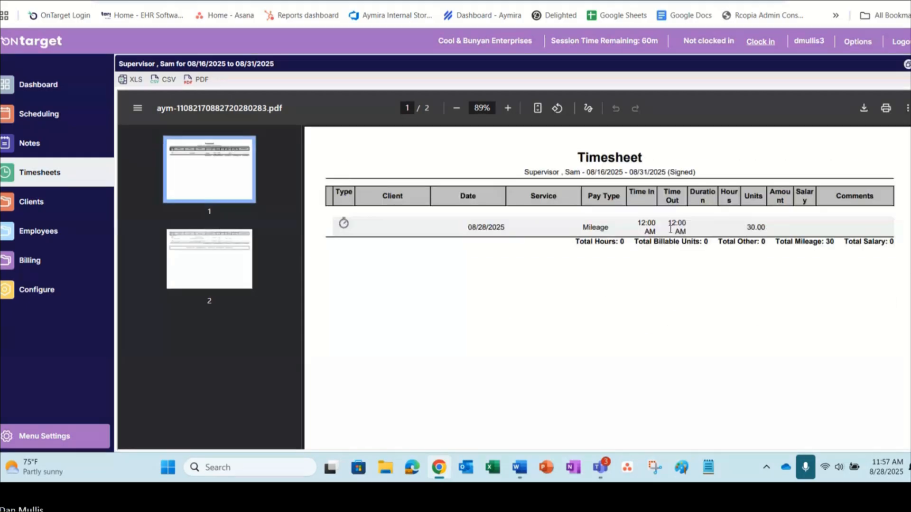
scroll(689, 279, down, 10)
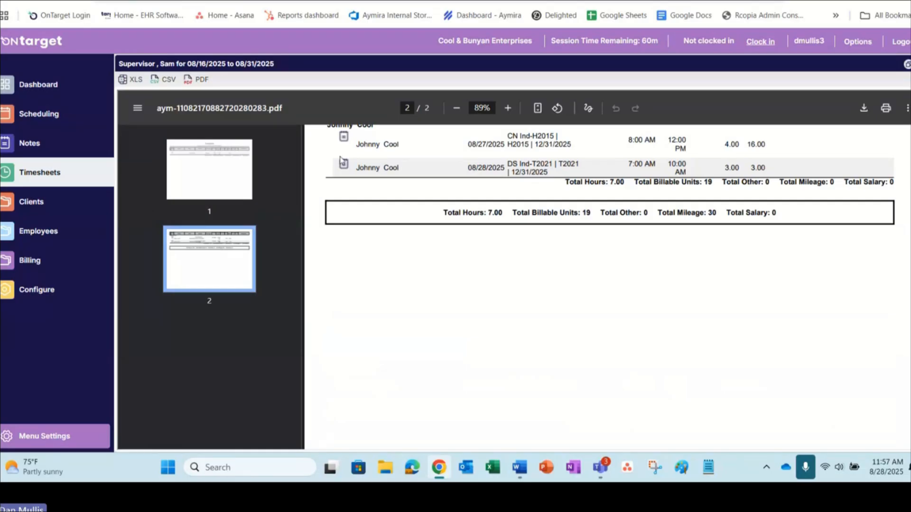
click(910, 64)
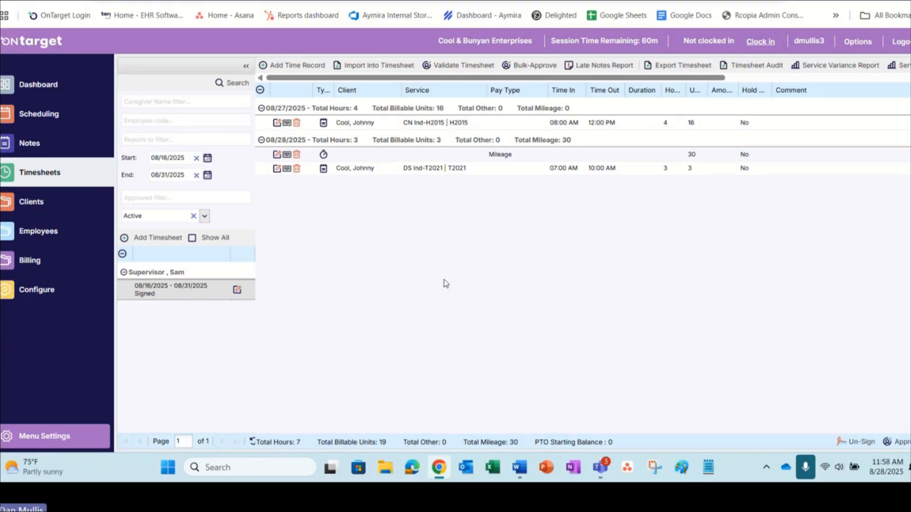
Step: Open the billing time records
click(50, 243)
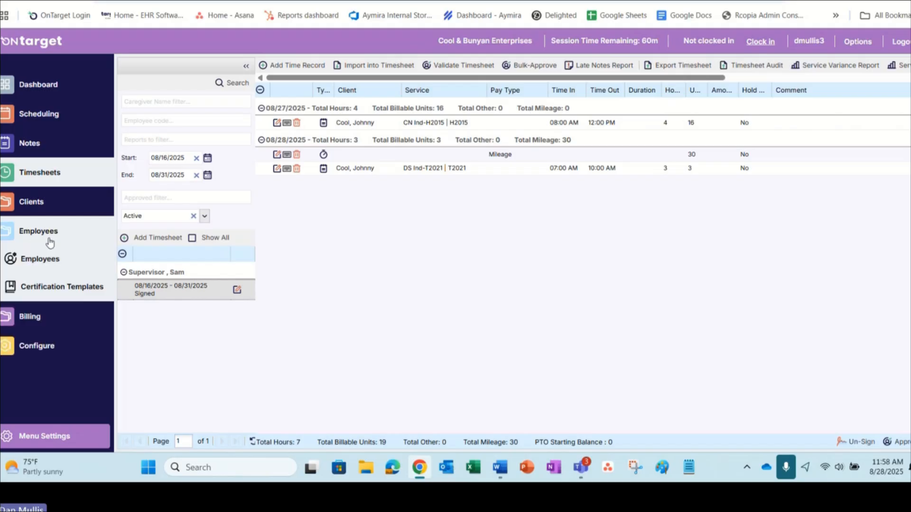
click(30, 315)
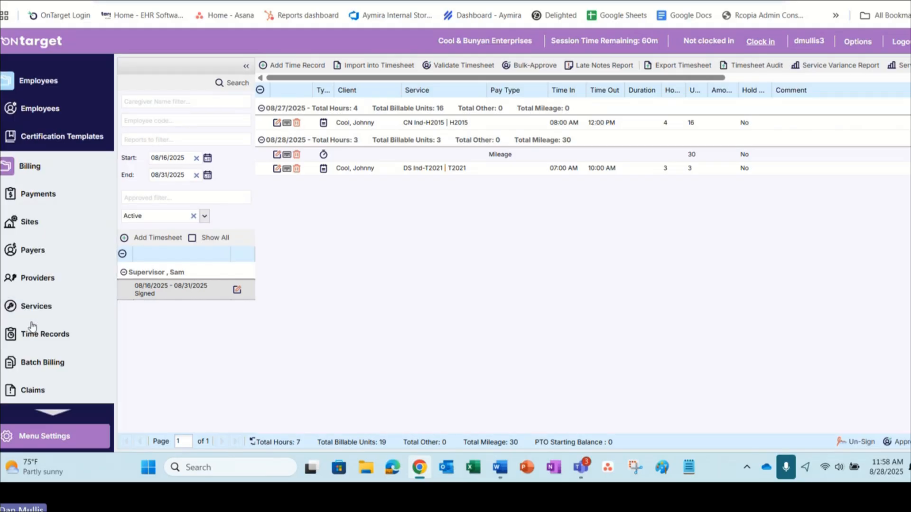
click(34, 340)
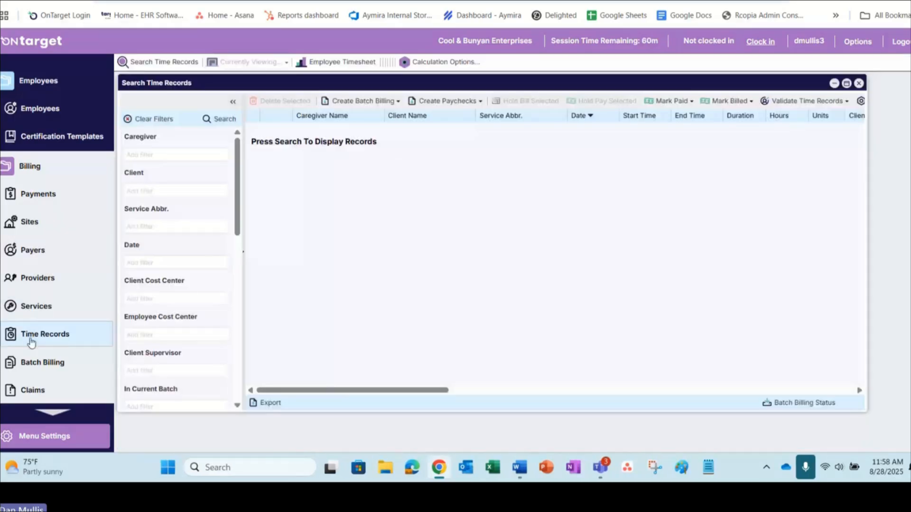
Step: Set the Print Employee Timesheets report's pay period to 08/16/2025 - 08/31/2025 and close its filters without running it
click(324, 64)
click(413, 189)
text(08/16/2025)
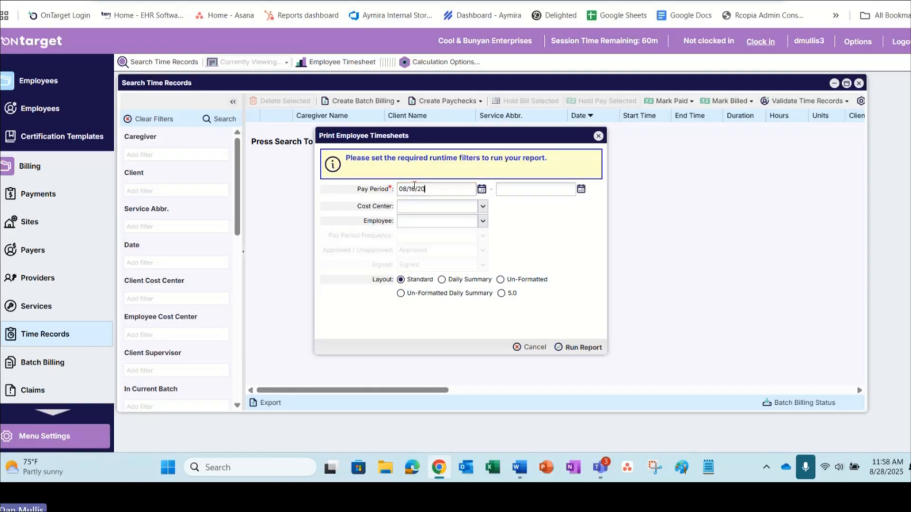
key(Tab)
text(08/31/2025)
click(598, 136)
scroll(2, 161, up, 2)
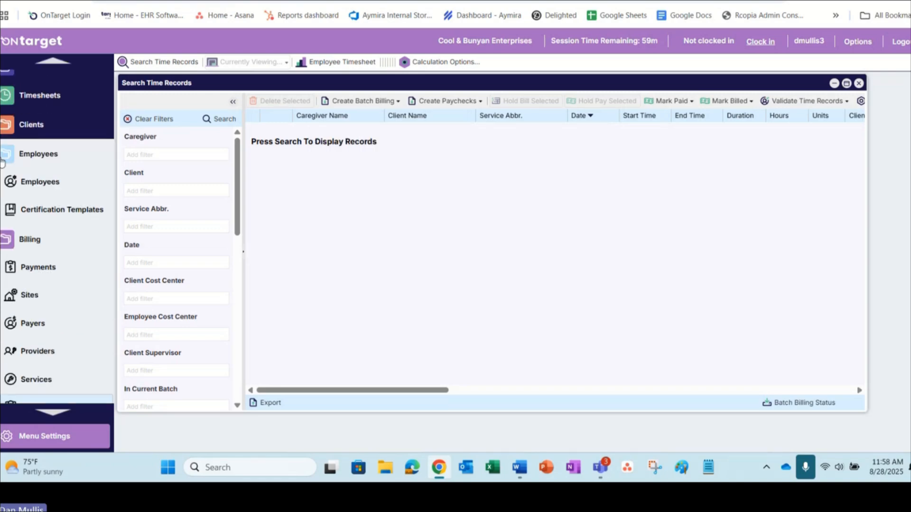
Step: Approve the signed 08/16/2025 - 08/31/2025 timesheet by entering the digital signature password, and dismiss the browser's offer to save it
scroll(2, 162, up, 3)
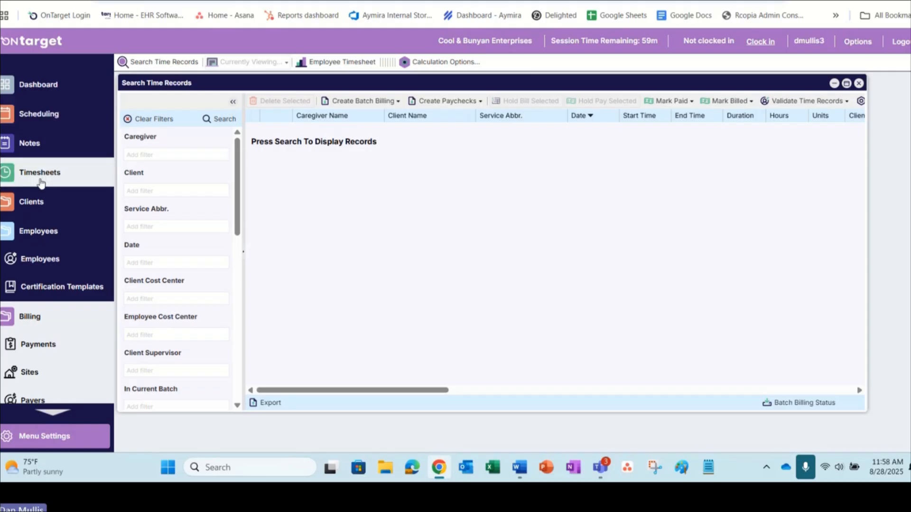
click(40, 173)
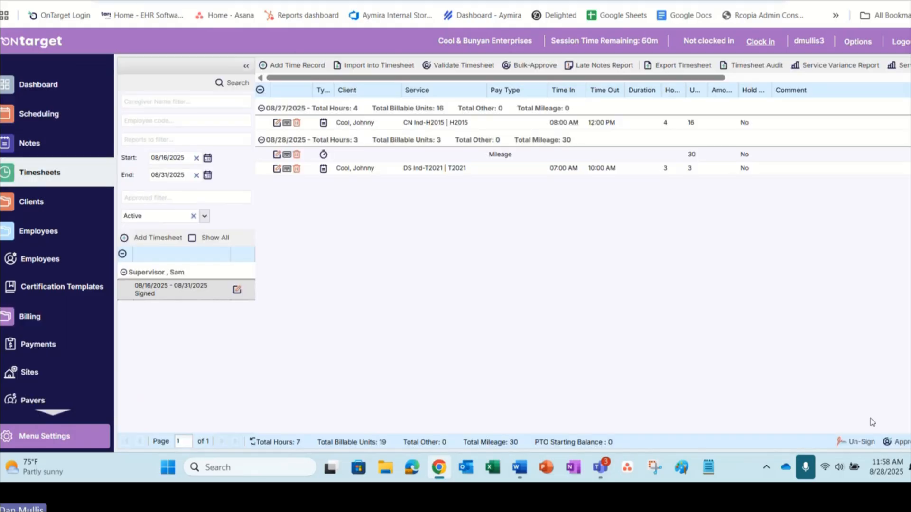
click(905, 447)
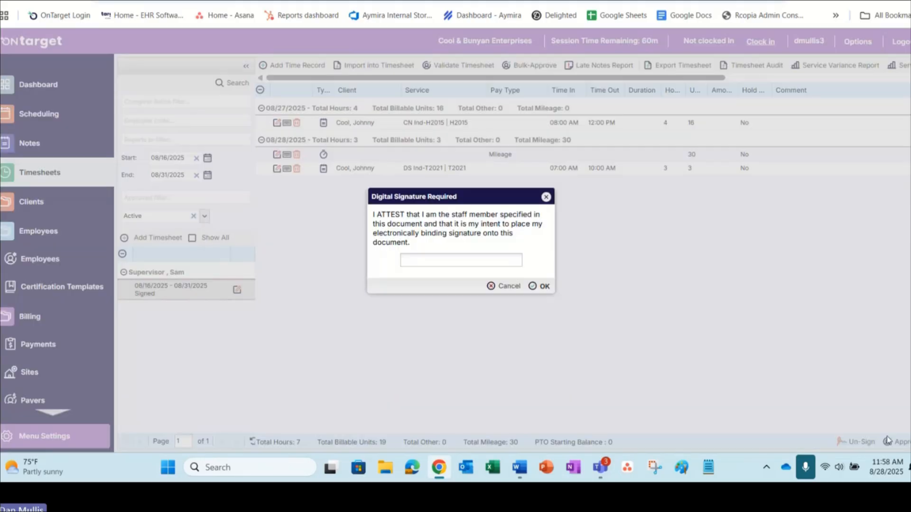
click(428, 259)
click(569, 46)
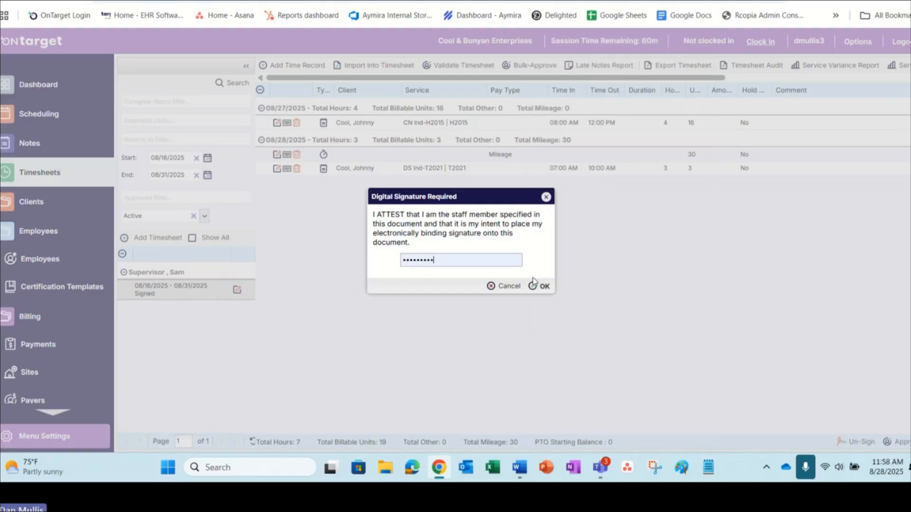
click(534, 285)
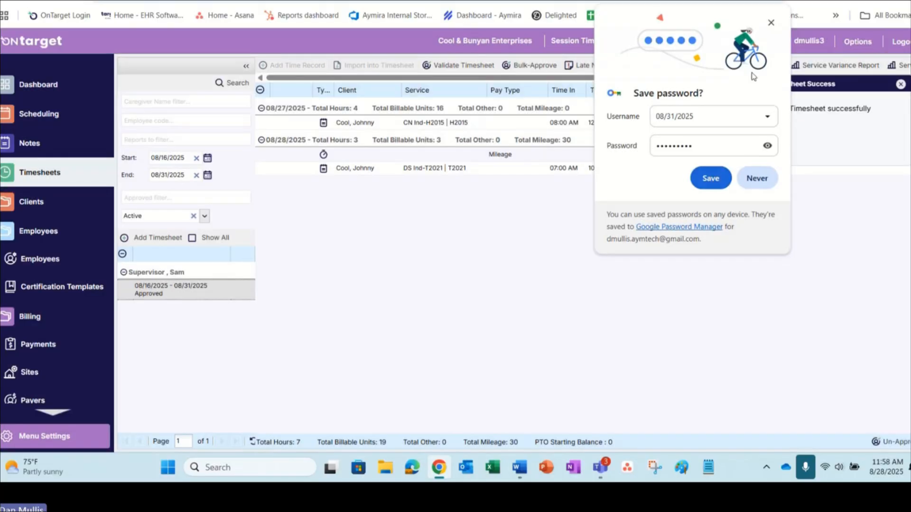
click(771, 23)
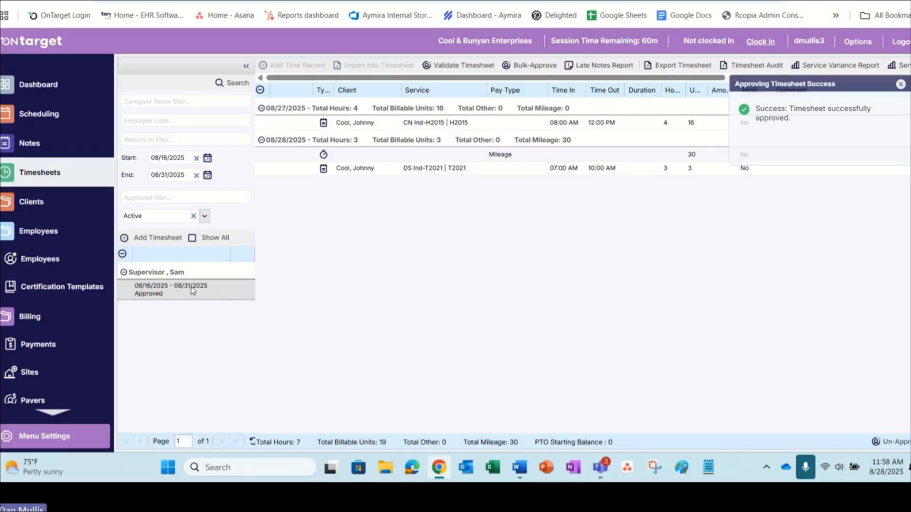
Step: From the billing time records, run the Print Employee Timesheets report for pay period 08/16/2025 - 08/31/2025 and enlarge the report
scroll(50, 336, down, 1)
scroll(50, 336, down, 5)
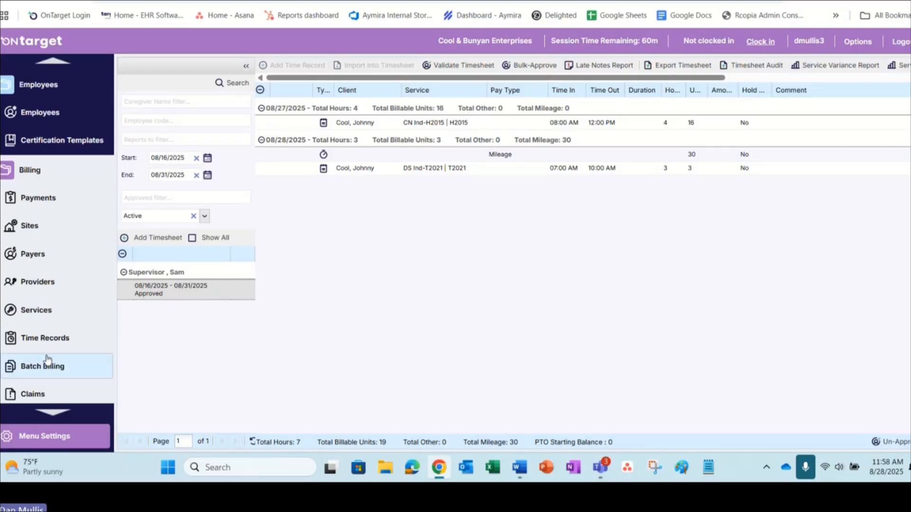
click(45, 337)
click(327, 62)
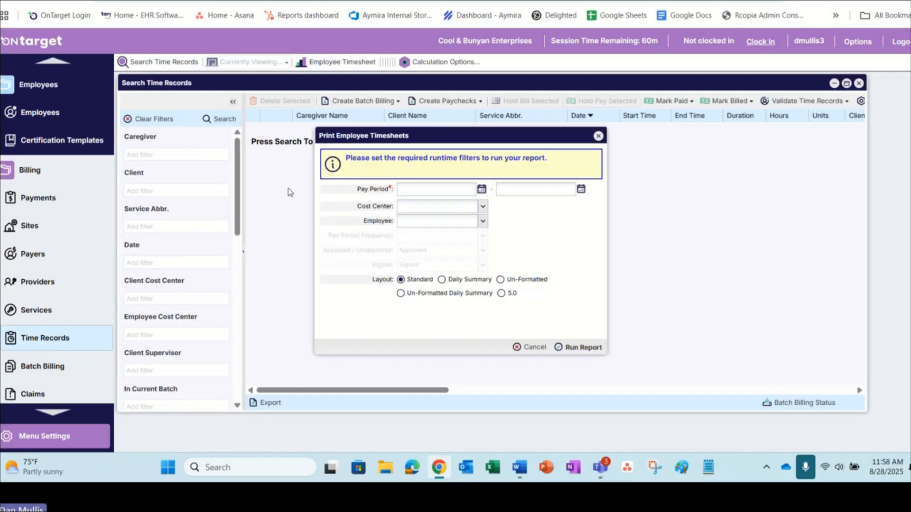
click(408, 191)
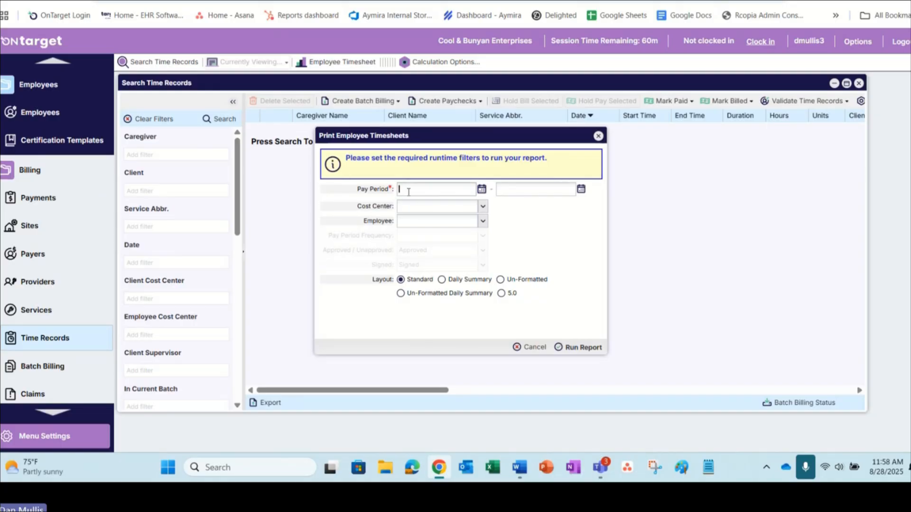
text(08/16/2025)
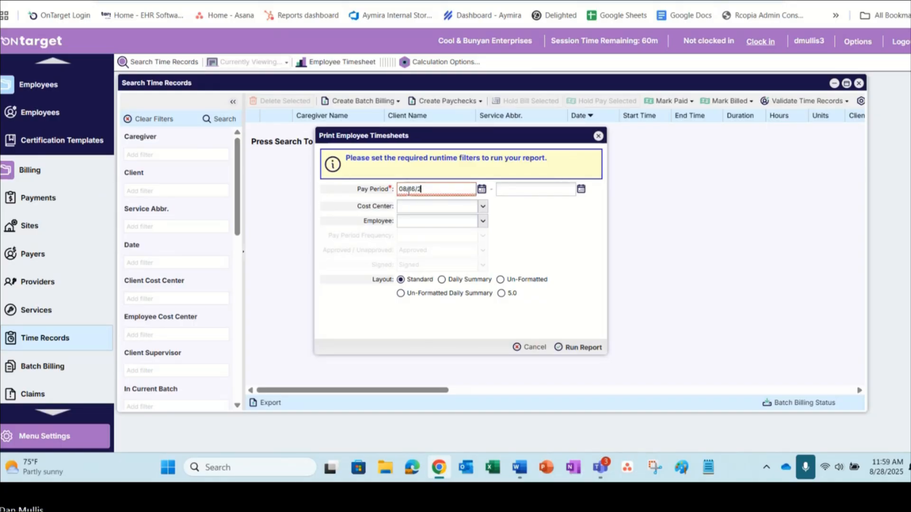
key(Tab)
text(08/31/2025)
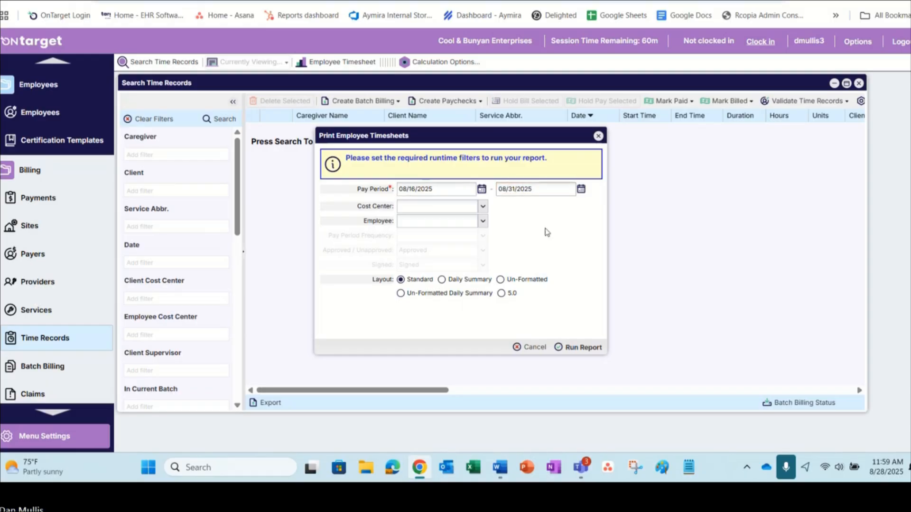
click(569, 349)
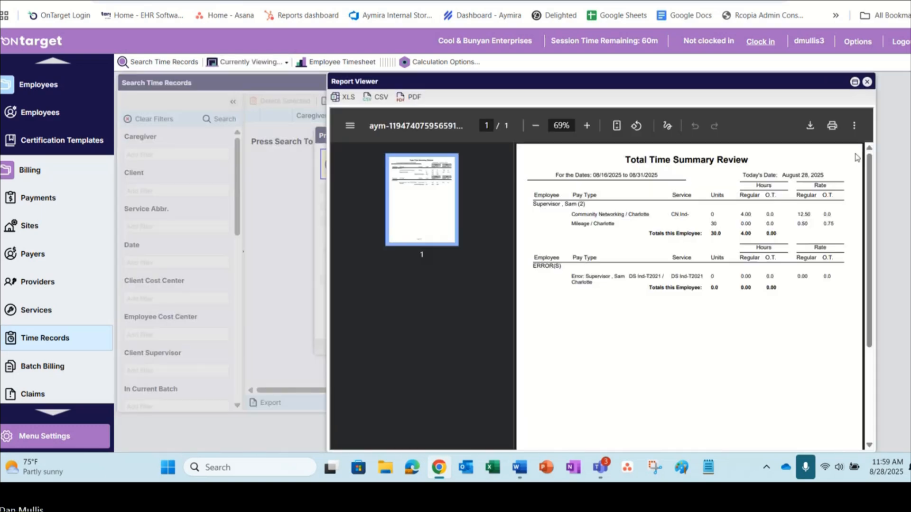
click(854, 82)
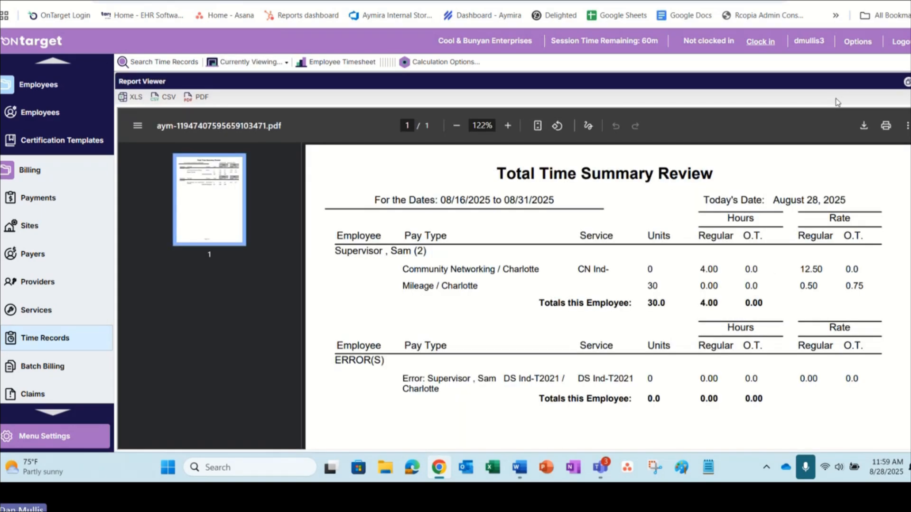
Step: Examine the ERROR(S) section of the Total Time Summary Review, highlighting the DS Ind-T2021 service on the error line
scroll(531, 228, down, 1)
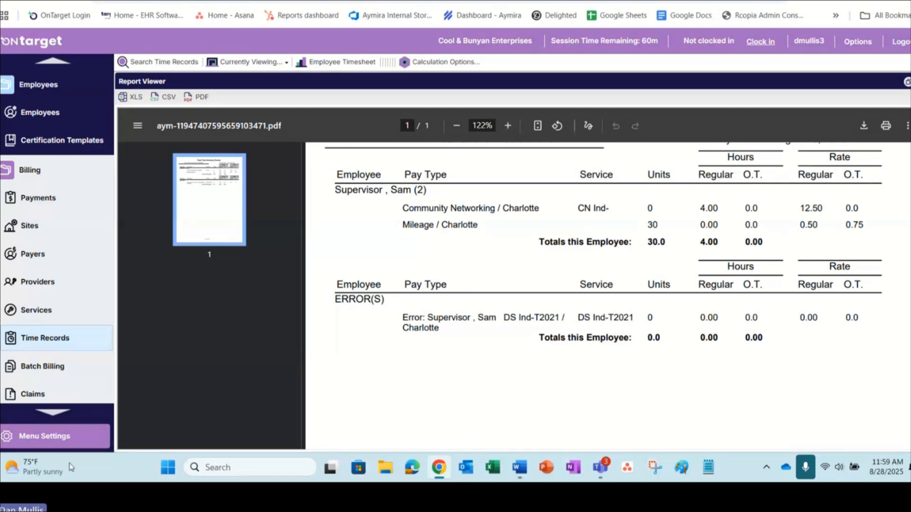
scroll(54, 332, down, 1)
scroll(53, 332, up, 3)
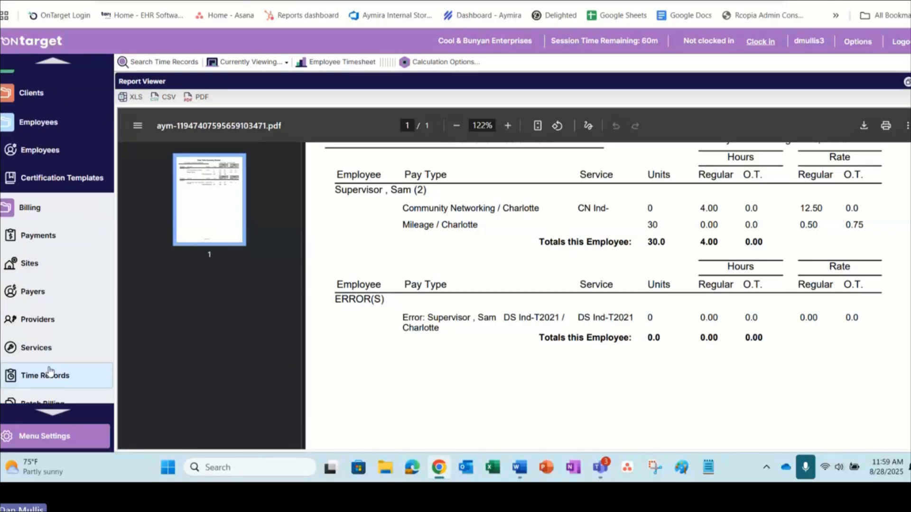
scroll(51, 360, down, 2)
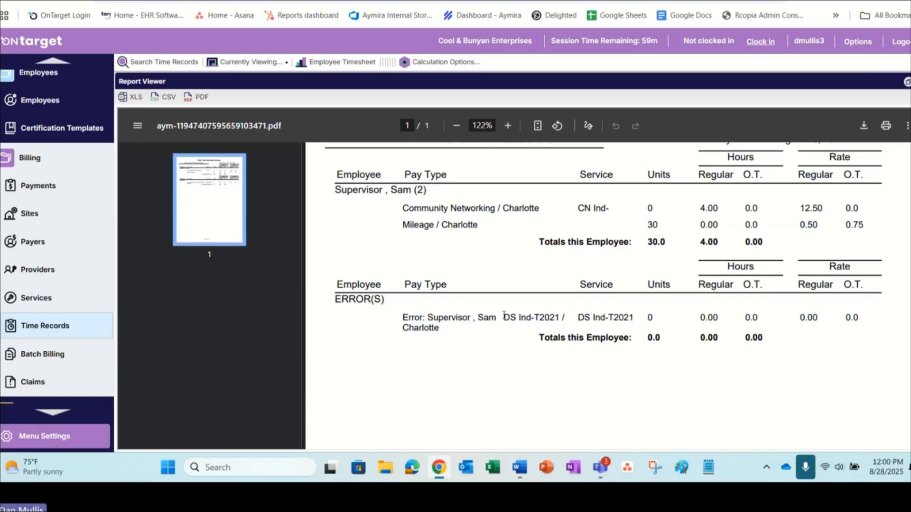
drag(503, 316, 567, 317)
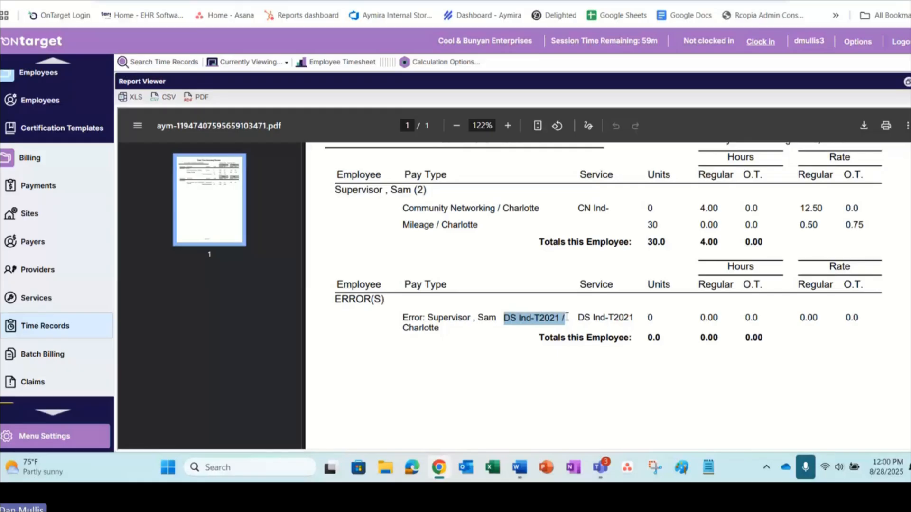
click(547, 374)
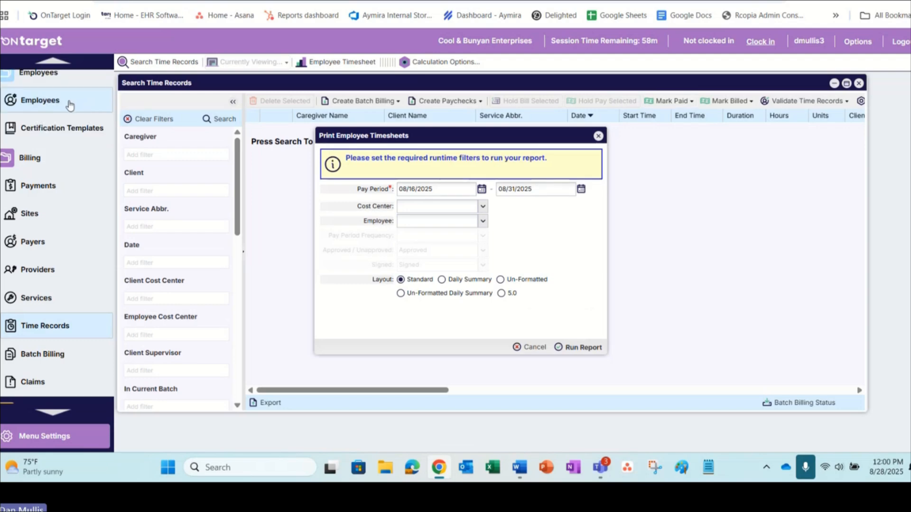
Step: Search the employee records by the timesheet employee's first name and open that employee's pay types
click(67, 101)
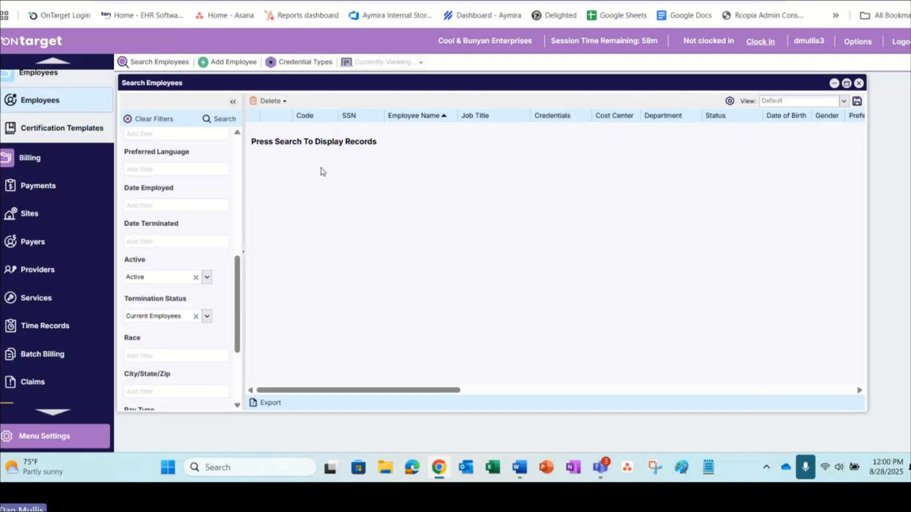
scroll(211, 232, up, 5)
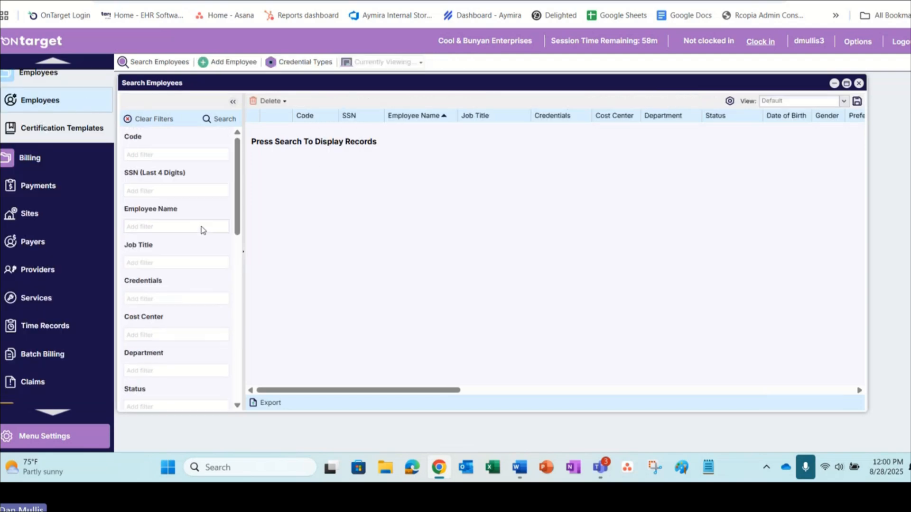
click(175, 226)
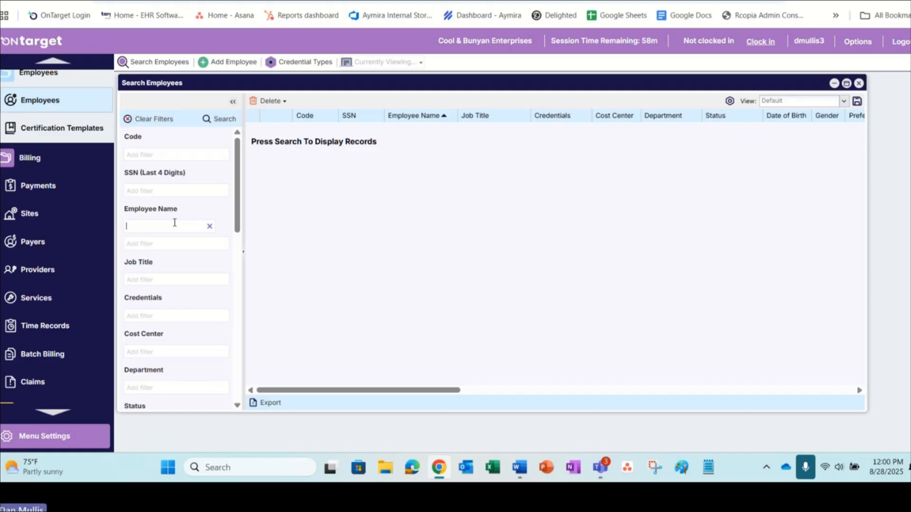
text(sam)
double_click(333, 135)
click(414, 113)
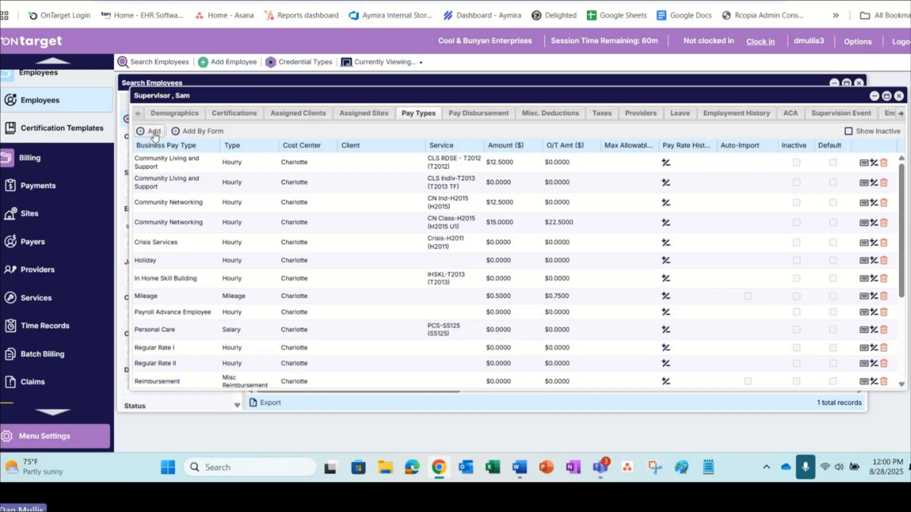
Step: Add a Day Support Employee pay type with cost center Charlotte and service DS Ind-T2021
click(153, 131)
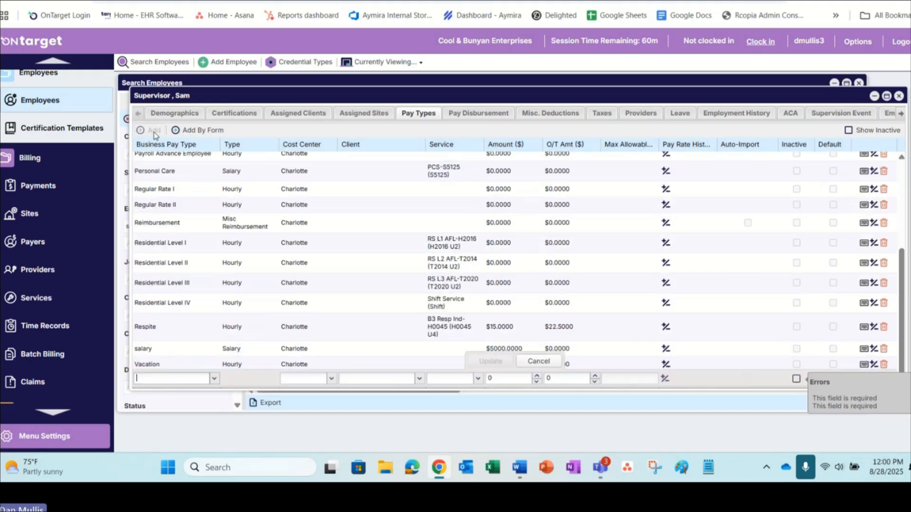
click(190, 378)
text(day Su)
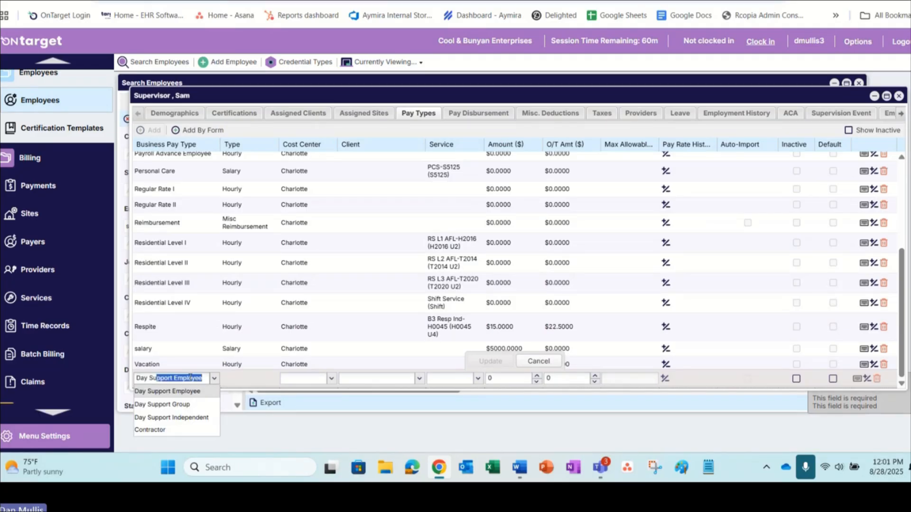
click(177, 392)
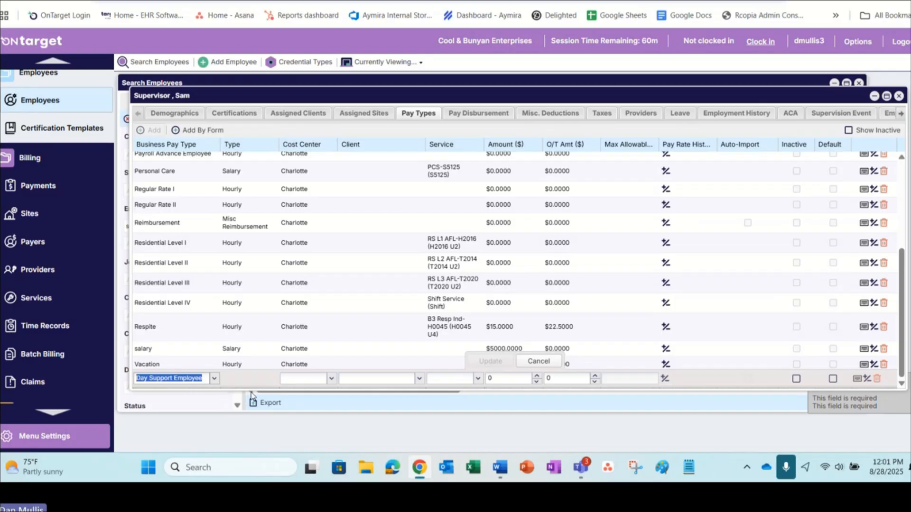
click(323, 378)
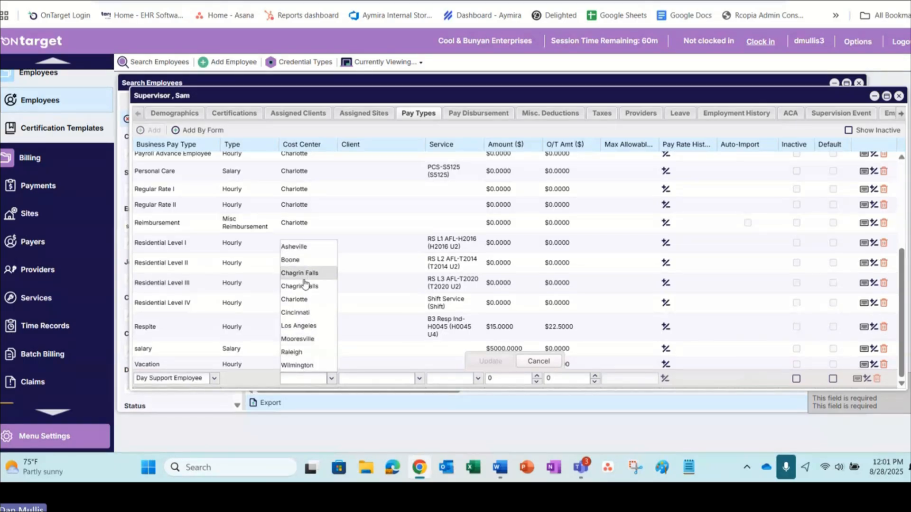
click(304, 299)
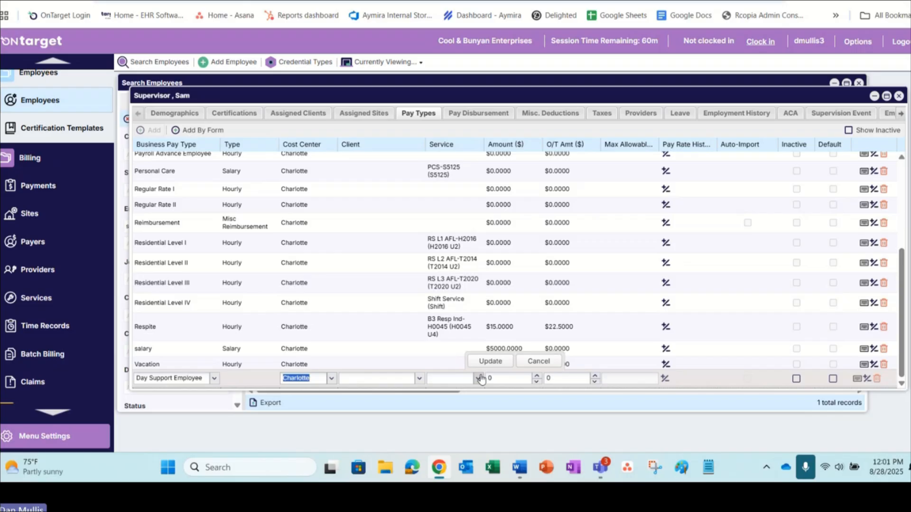
click(460, 378)
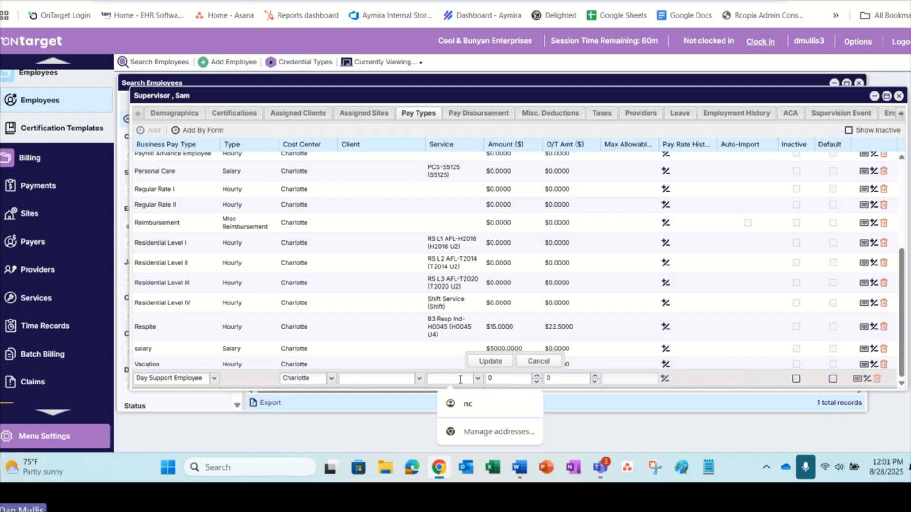
text(DS DD-T2027)
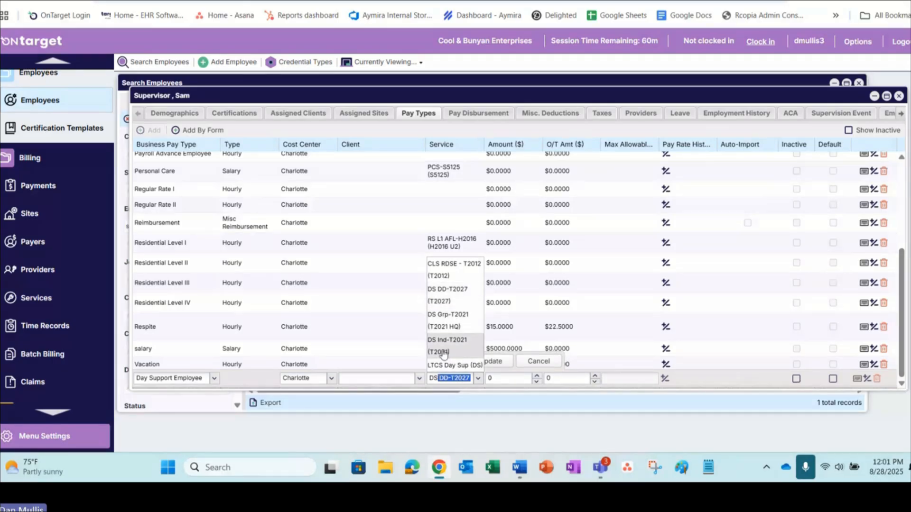
click(443, 353)
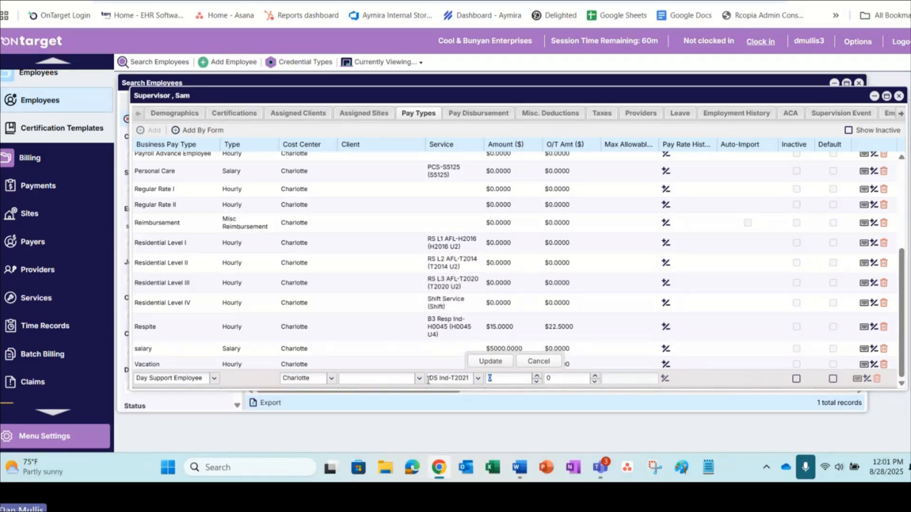
Step: Set the new pay type's amount to 17.00 and overtime amount to 25.50, save it, and dismiss the browser's address offer
text(17.00)
key(Tab)
text(25.50)
click(490, 361)
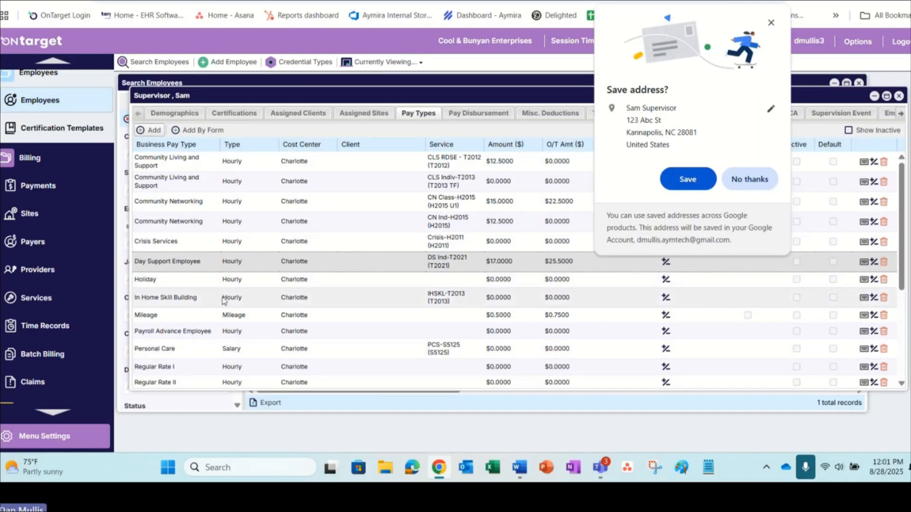
click(771, 23)
Step: Rerun the Print Employee Timesheets report from the time records for pay period 08/16/2025 - 08/31/2025 and enlarge it
click(86, 327)
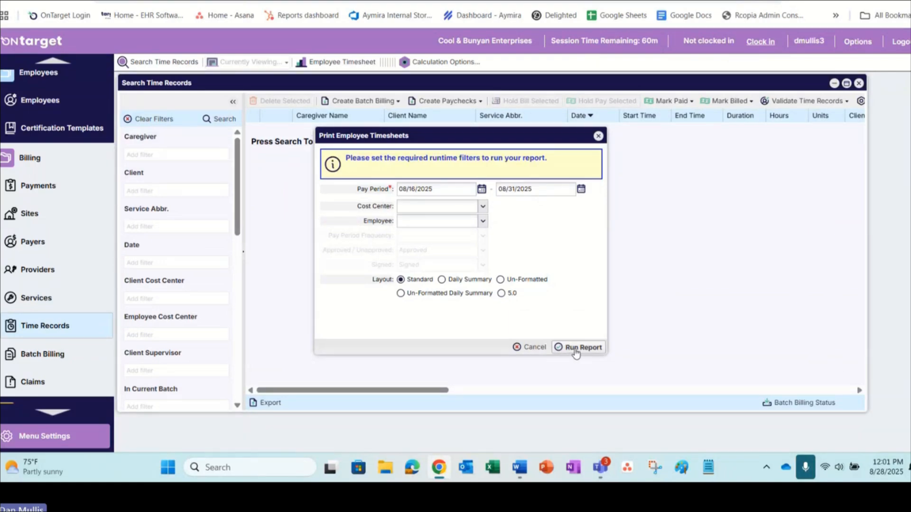
click(573, 348)
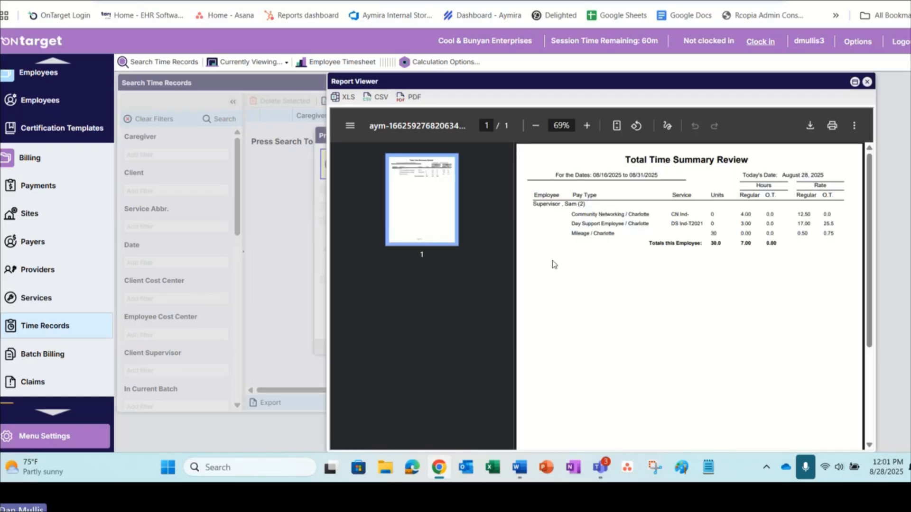
click(854, 82)
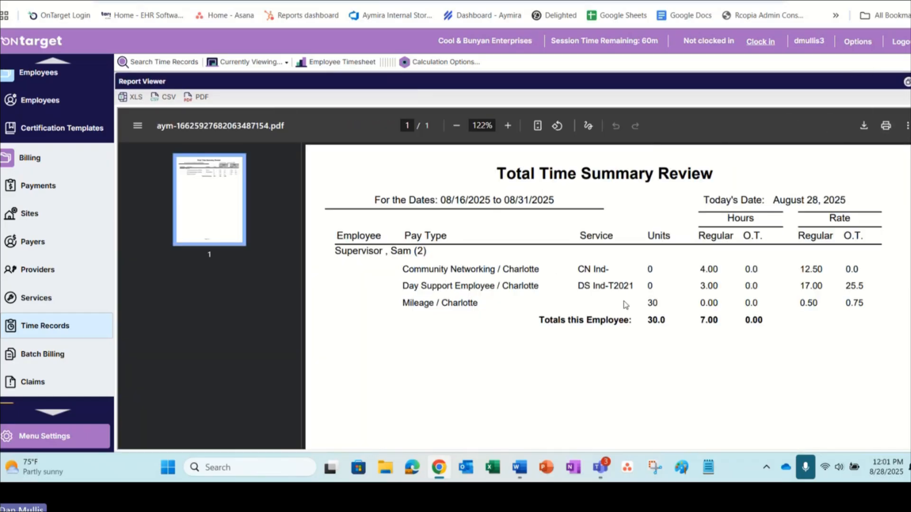
Step: Review the Day Support Employee regular hours and the employee's total hours in the report, and close it
drag(719, 286, 697, 287)
double_click(709, 320)
click(700, 358)
click(910, 82)
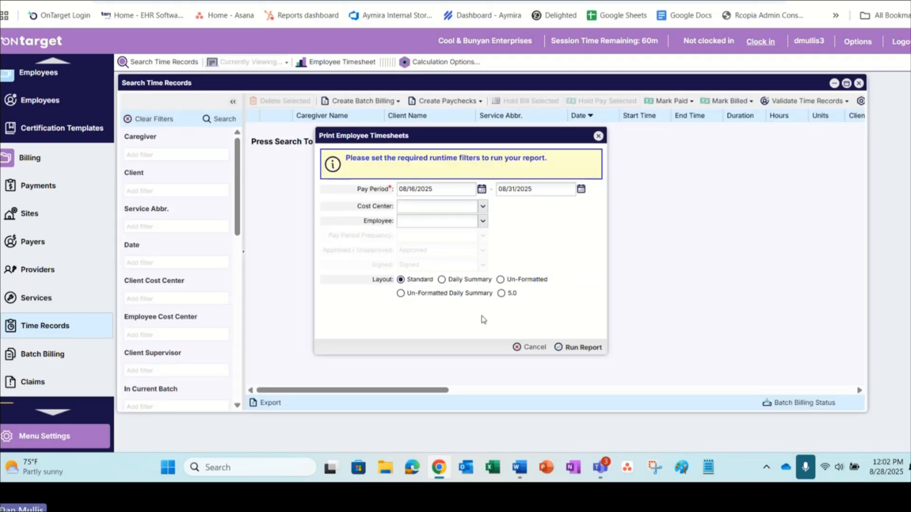
Step: Run the employee timesheets report in the Daily Summary layout, review the enlarged report's hours and rates by service date, and close it
click(442, 280)
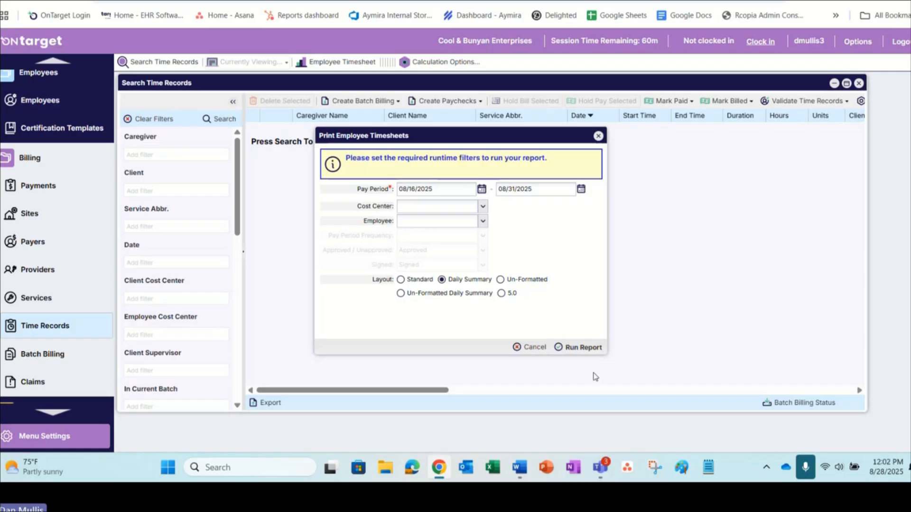
click(580, 347)
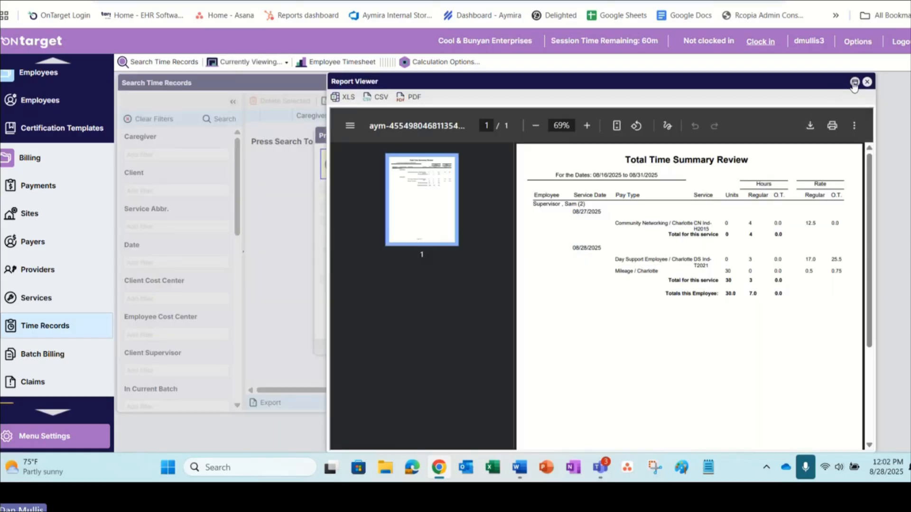
click(854, 83)
scroll(524, 326, down, 3)
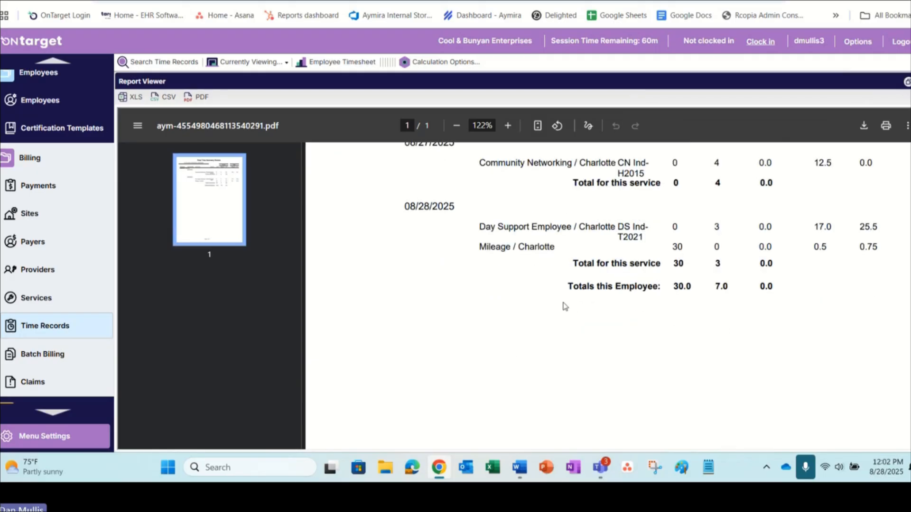
scroll(564, 306, up, 3)
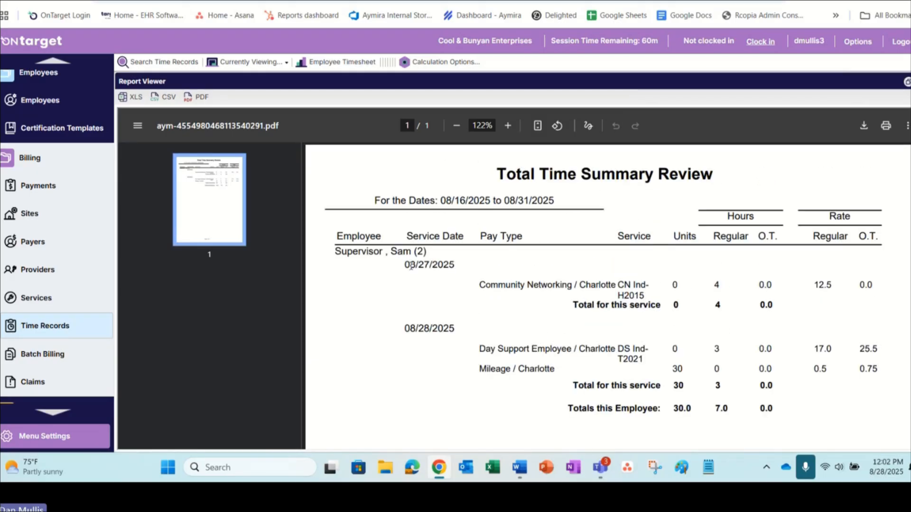
click(910, 82)
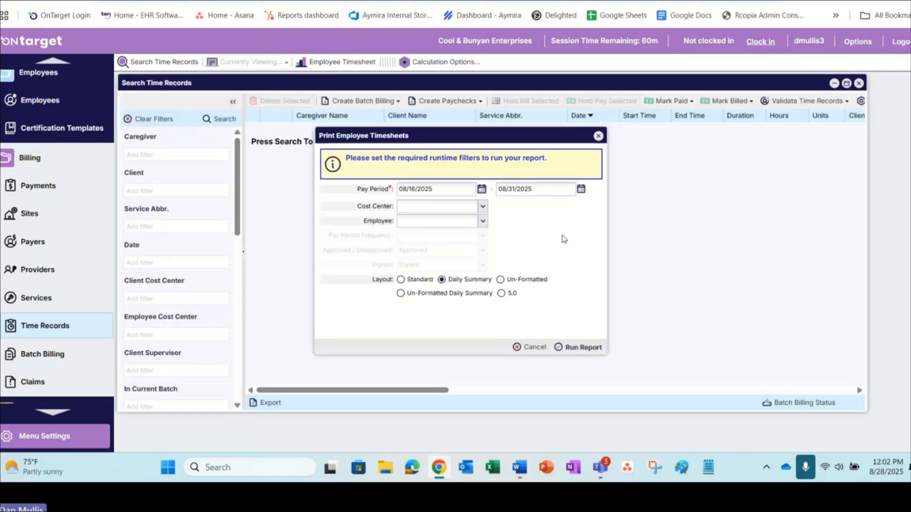
Step: Set the employee timesheets report's layout to Un-Formatted
click(500, 280)
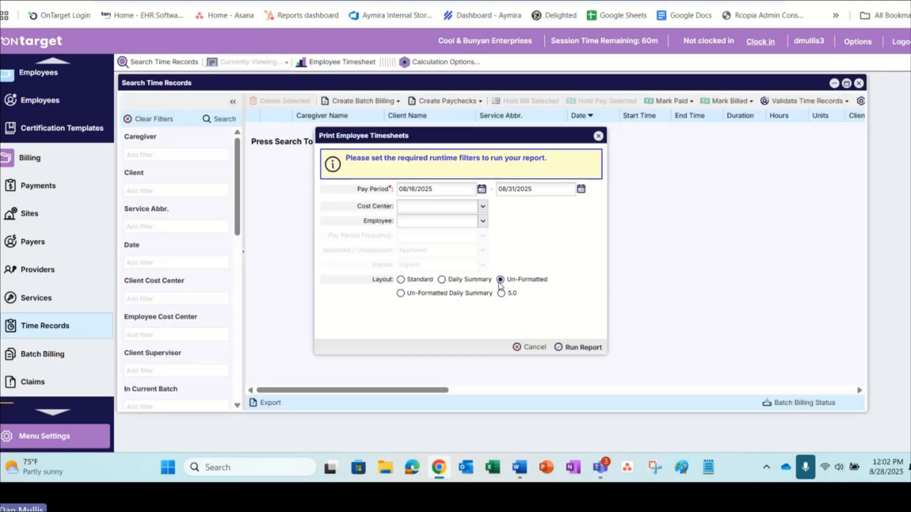